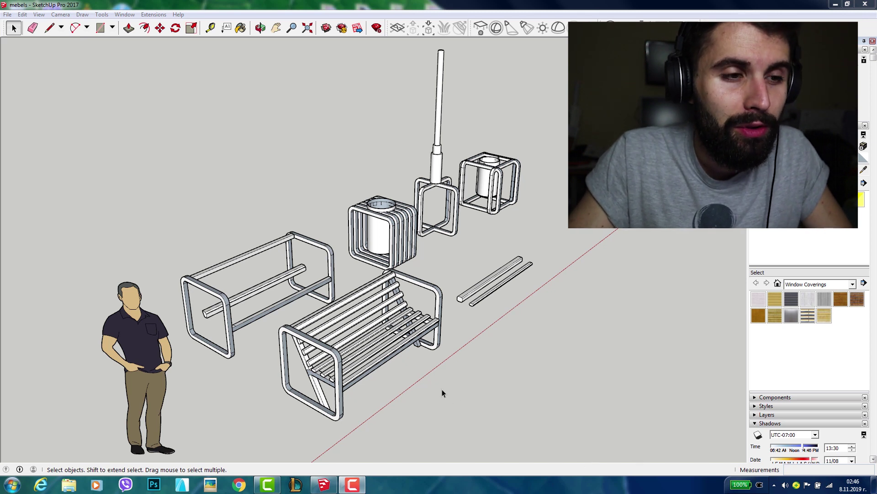
Orbit and zoom around the bench scene, keeping the current colour scheme when prompted
{"action": "middle_click_drag", "start_coordinate": [443, 388], "coordinate": [466, 364]}
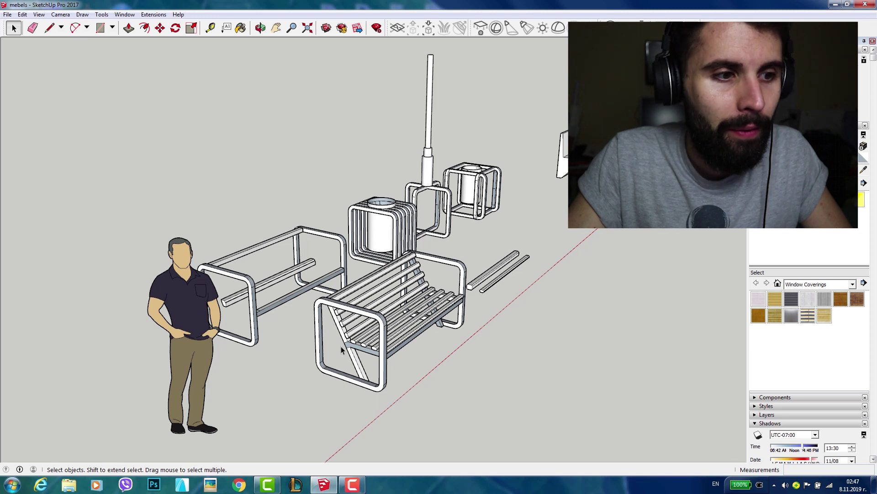
{"action": "scroll", "coordinate": [341, 347], "scroll_direction": "up", "scroll_amount": 2}
{"action": "scroll", "coordinate": [341, 346], "scroll_direction": "up", "scroll_amount": 1}
{"action": "scroll", "coordinate": [341, 346], "scroll_direction": "up", "scroll_amount": 1}
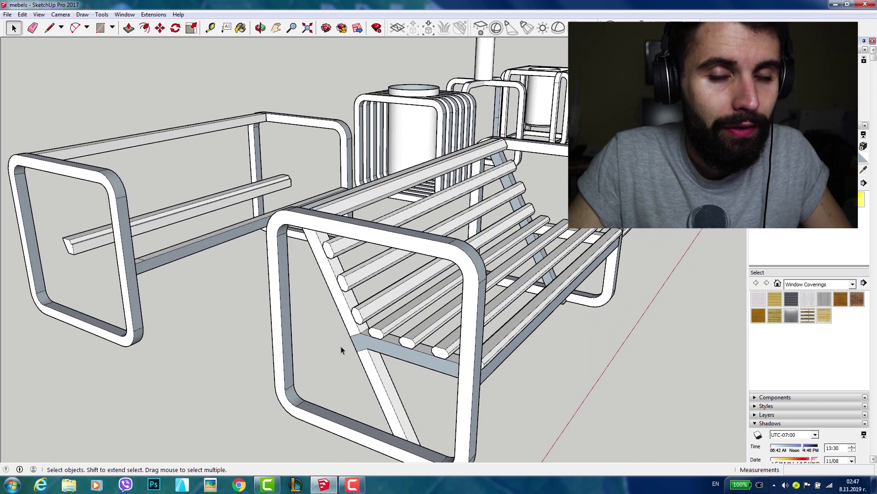
{"action": "scroll", "coordinate": [341, 347], "scroll_direction": "down", "scroll_amount": 1}
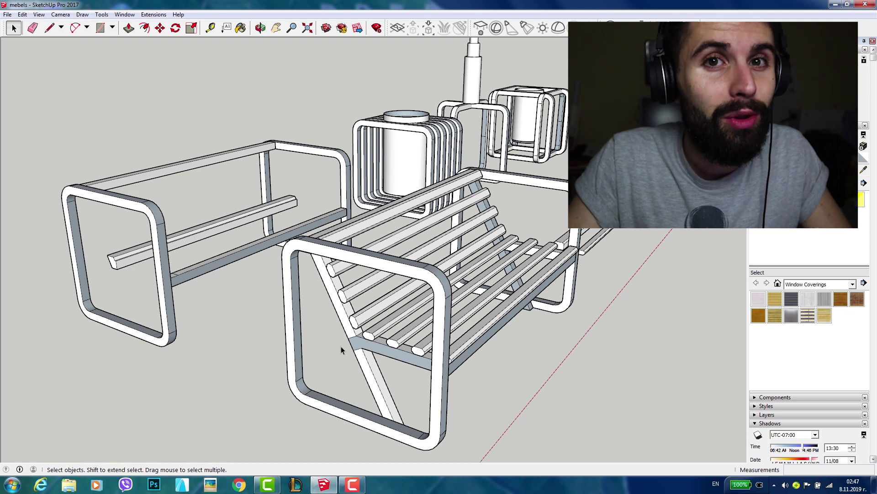
{"action": "middle_click_drag", "start_coordinate": [386, 345], "coordinate": [374, 341]}
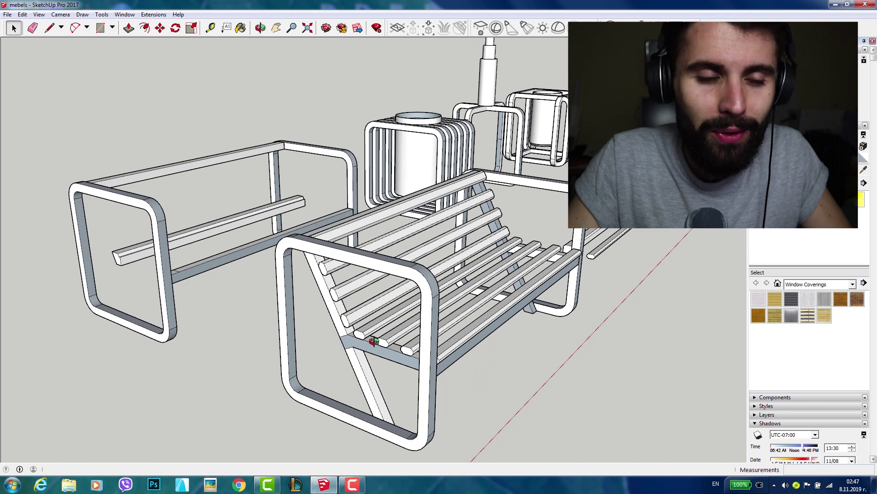
{"action": "mouse_move", "coordinate": [396, 340]}
{"action": "middle_mouse_down"}
{"action": "mouse_move", "coordinate": [410, 345]}
{"action": "mouse_move", "coordinate": [417, 335]}
{"action": "middle_mouse_up"}
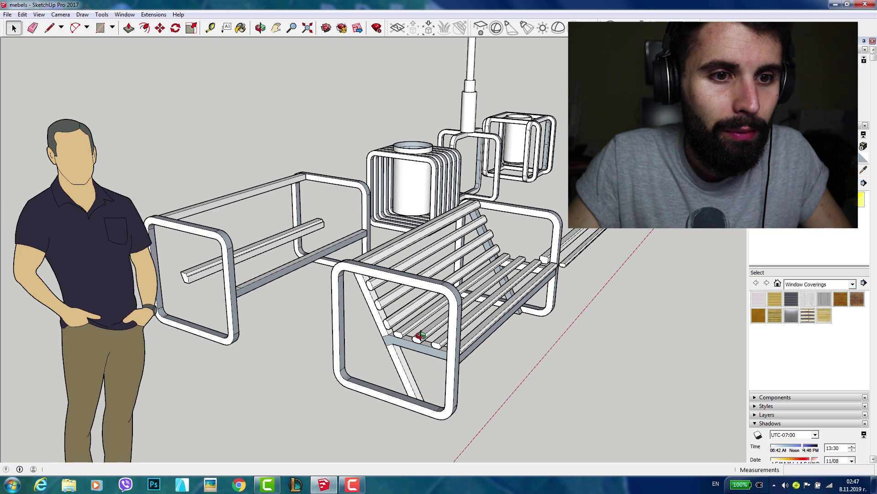
{"action": "middle_click_drag", "start_coordinate": [420, 336], "coordinate": [416, 345]}
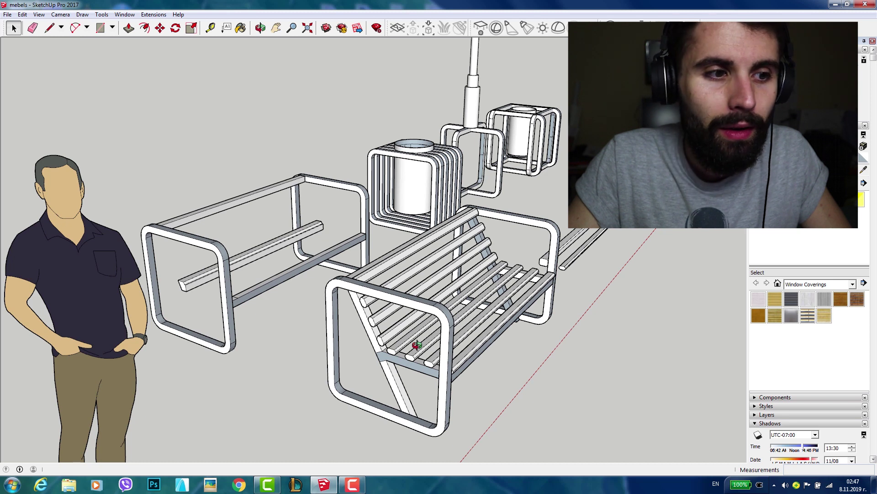
{"action": "scroll", "coordinate": [418, 346], "scroll_direction": "up", "scroll_amount": 2}
{"action": "scroll", "coordinate": [418, 345], "scroll_direction": "up", "scroll_amount": 2}
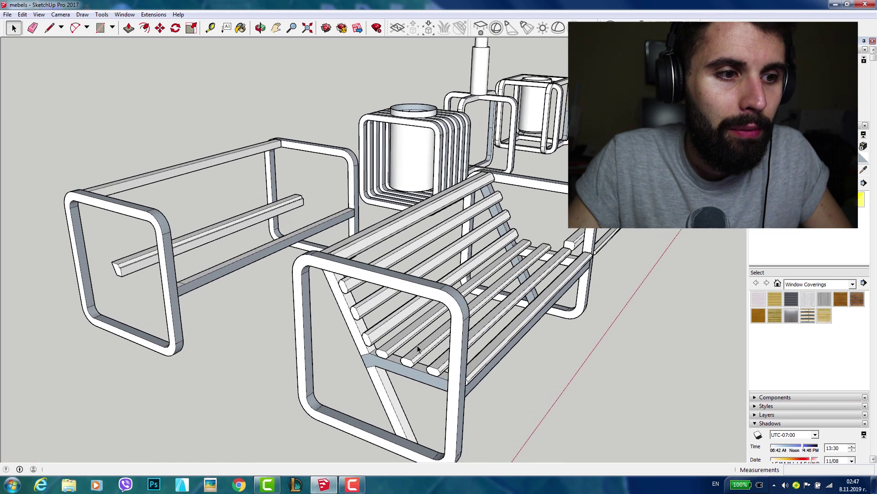
{"action": "scroll", "coordinate": [417, 345], "scroll_direction": "up", "scroll_amount": 2}
{"action": "scroll", "coordinate": [420, 361], "scroll_direction": "down", "scroll_amount": 2}
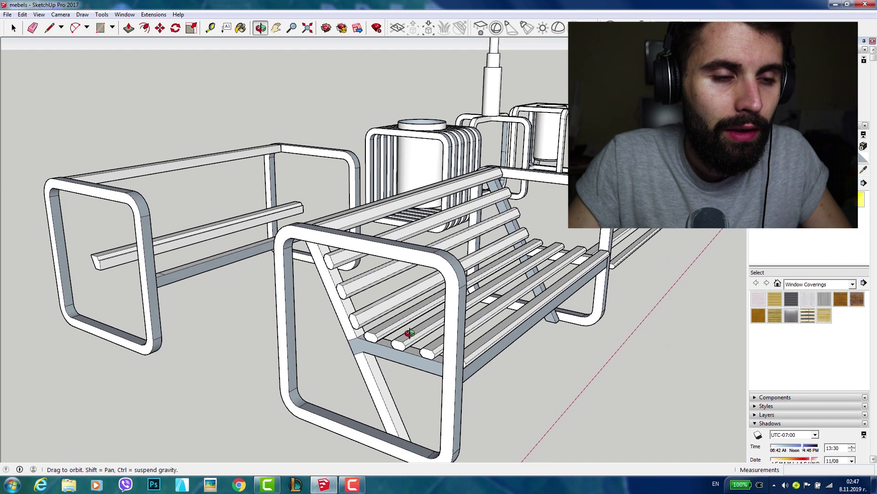
{"action": "scroll", "coordinate": [409, 333], "scroll_direction": "down", "scroll_amount": 2}
{"action": "scroll", "coordinate": [411, 337], "scroll_direction": "down", "scroll_amount": 1}
{"action": "mouse_move", "coordinate": [412, 337]}
{"action": "middle_mouse_down"}
{"action": "mouse_move", "coordinate": [400, 352]}
{"action": "mouse_move", "coordinate": [376, 355]}
{"action": "middle_mouse_up"}
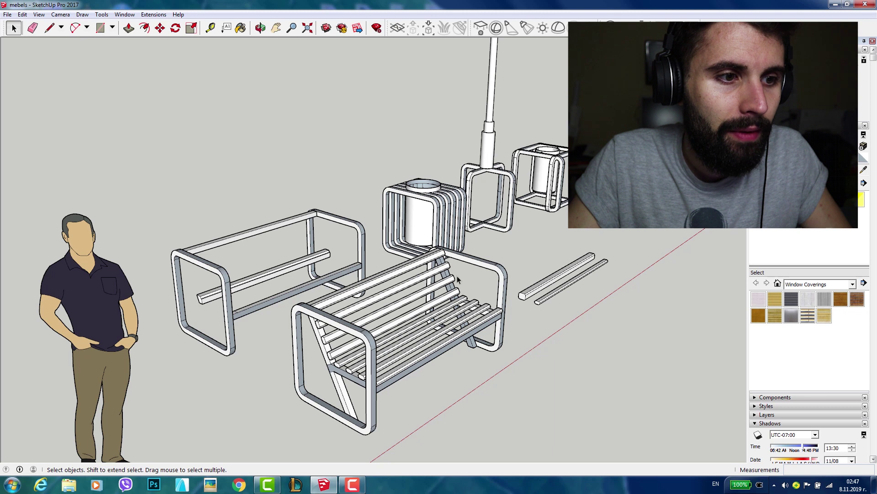
{"action": "middle_click_drag", "start_coordinate": [458, 280], "coordinate": [410, 280]}
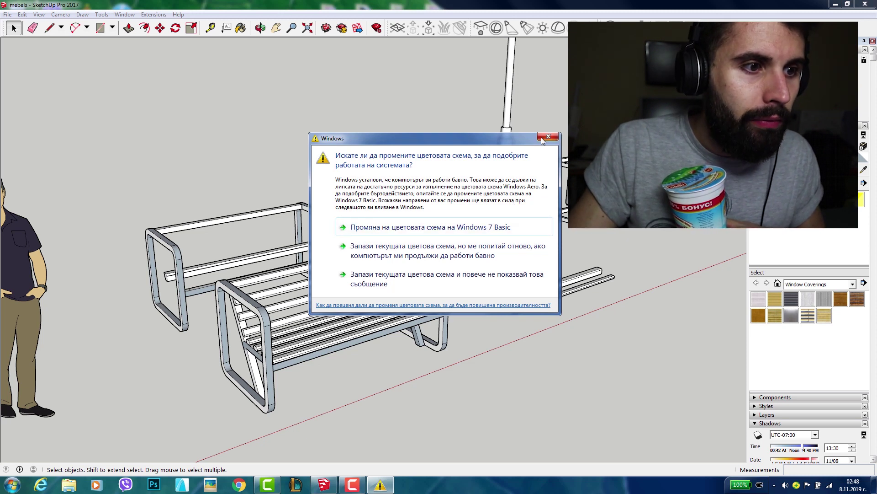
{"action": "left_click", "coordinate": [397, 284]}
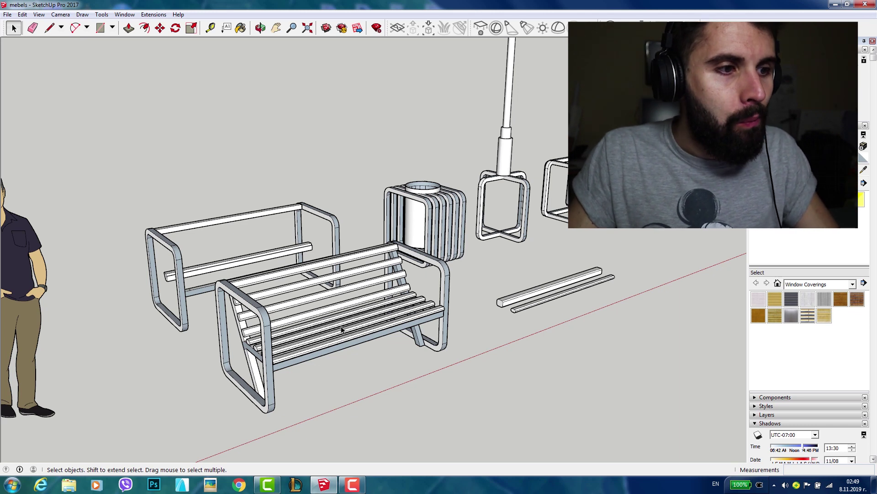
Copy the bench's right end frame onto the ground nearby
{"action": "mouse_move", "coordinate": [218, 329]}
{"action": "middle_mouse_down"}
{"action": "mouse_move", "coordinate": [255, 343]}
{"action": "mouse_move", "coordinate": [496, 261]}
{"action": "mouse_move", "coordinate": [313, 298]}
{"action": "mouse_move", "coordinate": [518, 300]}
{"action": "middle_mouse_up"}
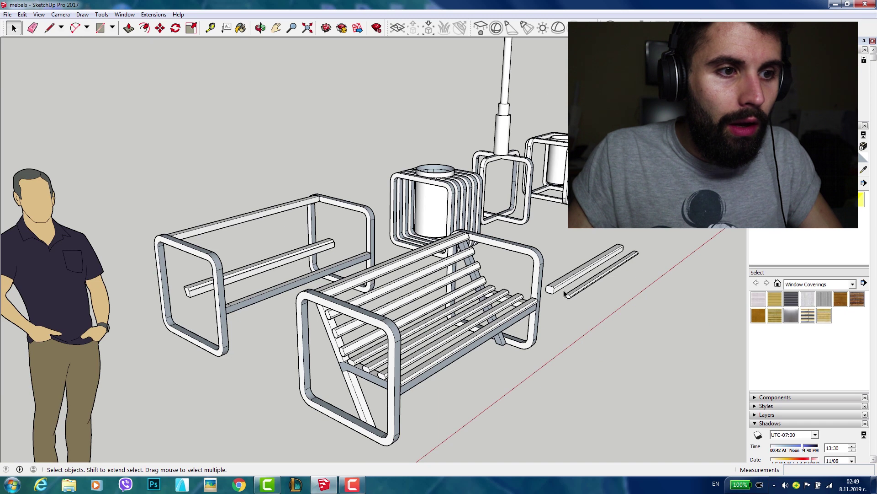
{"action": "mouse_move", "coordinate": [568, 292]}
{"action": "middle_mouse_down"}
{"action": "mouse_move", "coordinate": [393, 254]}
{"action": "mouse_move", "coordinate": [552, 307]}
{"action": "mouse_move", "coordinate": [468, 303]}
{"action": "middle_mouse_up"}
{"action": "left_click", "coordinate": [470, 275]}
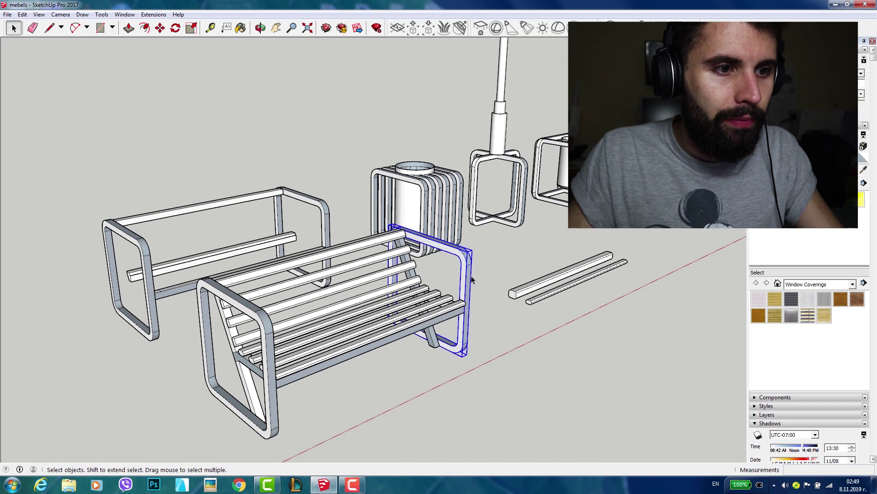
{"action": "key", "text": "m"}
{"action": "left_click", "coordinate": [470, 273]}
{"action": "key", "text": "ctrl"}
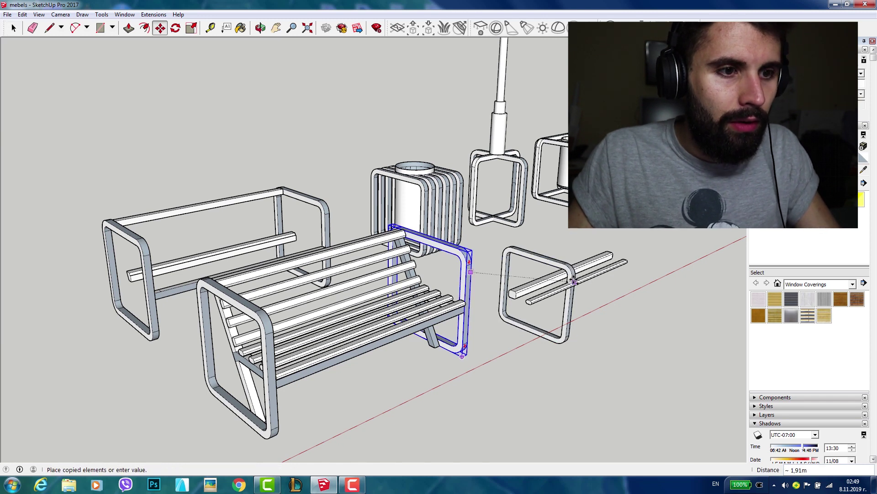
{"action": "scroll", "coordinate": [576, 320], "scroll_direction": "down", "scroll_amount": 2}
{"action": "scroll", "coordinate": [576, 320], "scroll_direction": "down", "scroll_amount": 2}
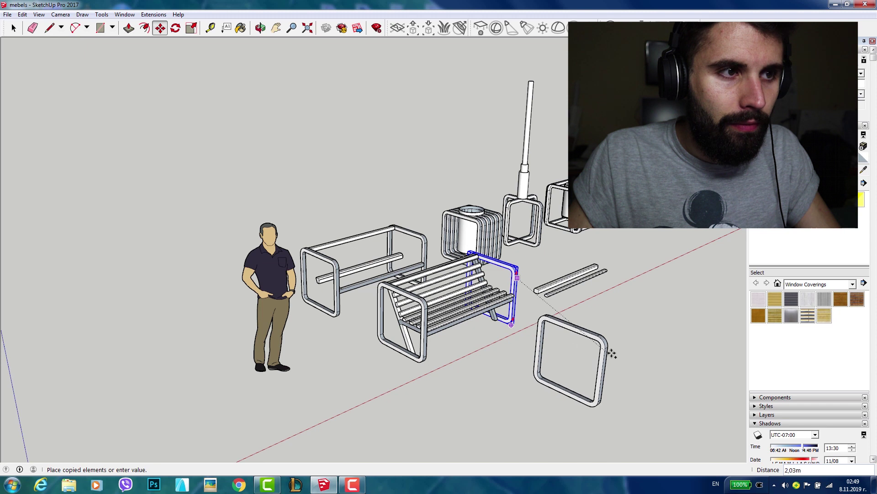
{"action": "left_click", "coordinate": [640, 361]}
Scale the copied frame down to 0,60 from its corner, then view it at eye level
{"action": "left_click", "coordinate": [187, 34]}
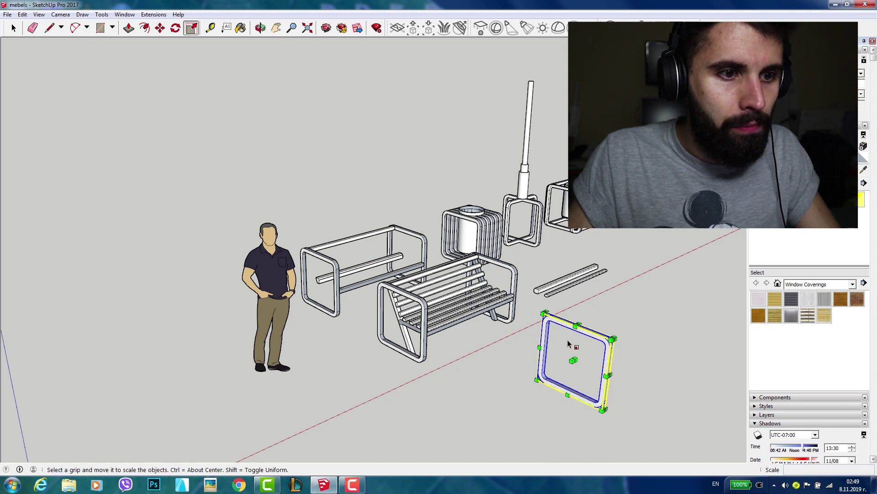
{"action": "left_click_drag", "start_coordinate": [545, 315], "coordinate": [563, 343]}
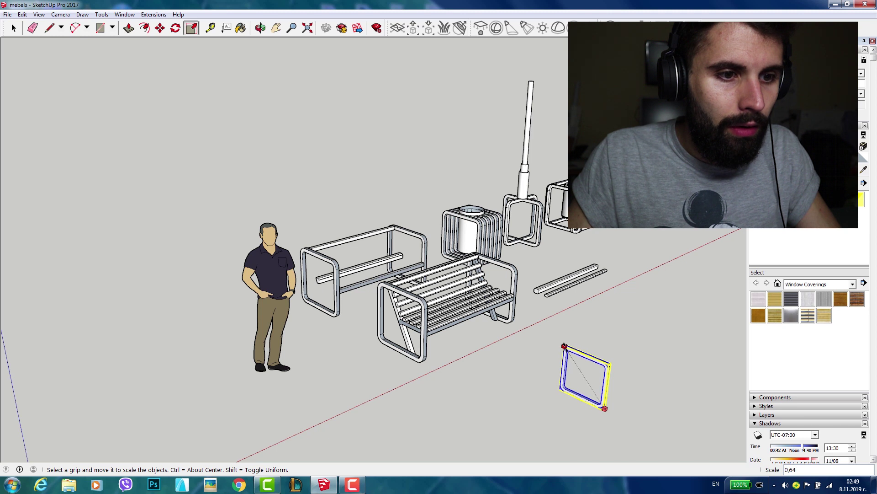
{"action": "left_click", "coordinate": [568, 350]}
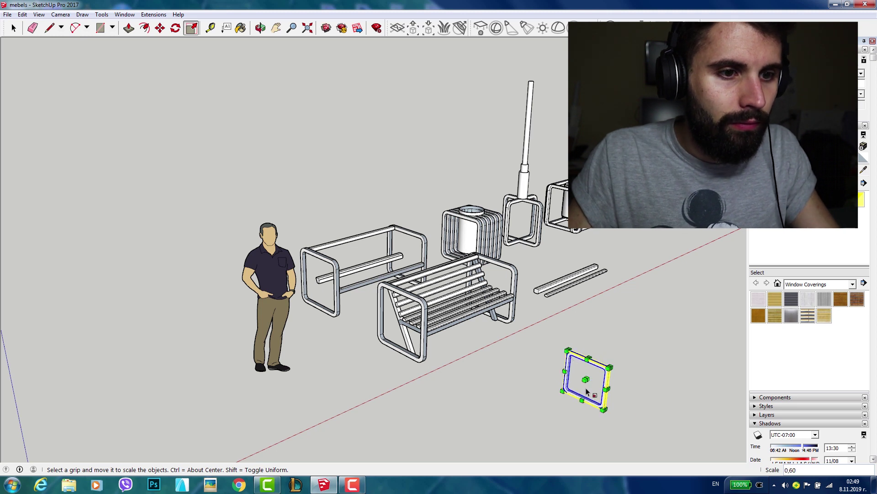
{"action": "left_click", "coordinate": [634, 382]}
{"action": "mouse_move", "coordinate": [601, 401]}
{"action": "middle_mouse_down"}
{"action": "mouse_move", "coordinate": [597, 407]}
{"action": "mouse_move", "coordinate": [453, 307]}
{"action": "mouse_move", "coordinate": [542, 331]}
{"action": "mouse_move", "coordinate": [553, 366]}
{"action": "middle_mouse_up"}
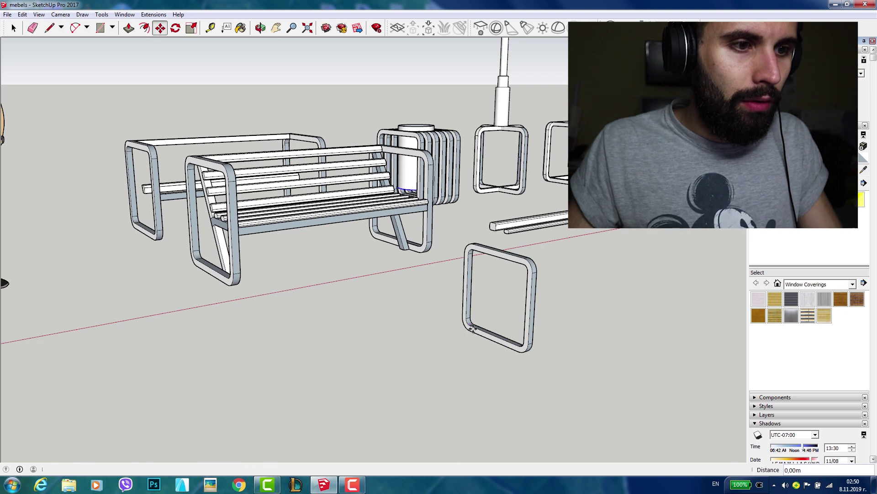
Copy the small square frame to a 0,15 offset
{"action": "key", "text": "Escape"}
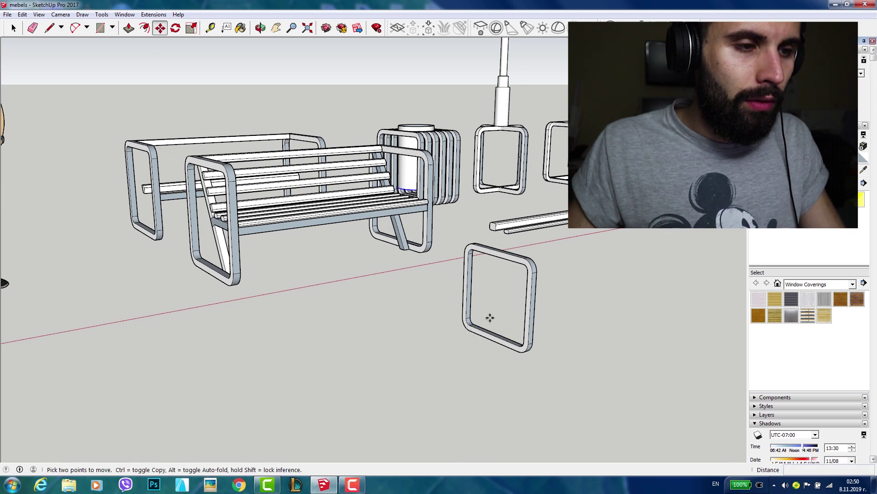
{"action": "left_click", "coordinate": [13, 28]}
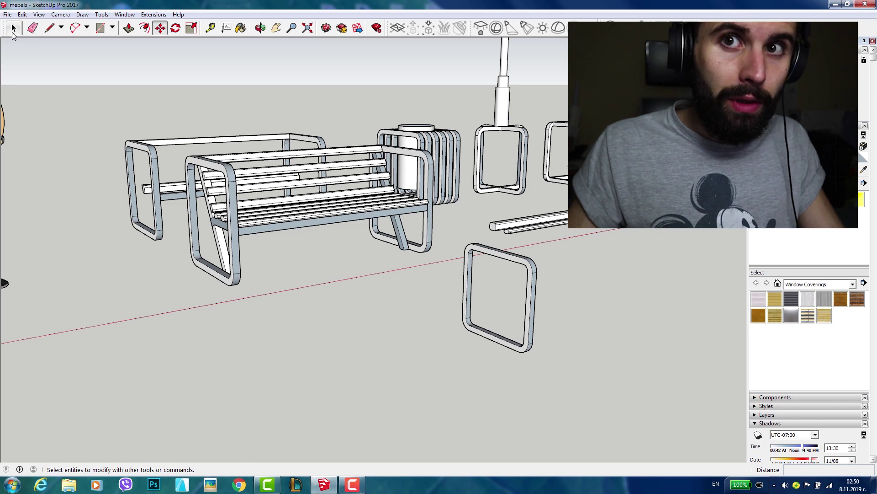
{"action": "left_click", "coordinate": [470, 330]}
{"action": "key", "text": "m"}
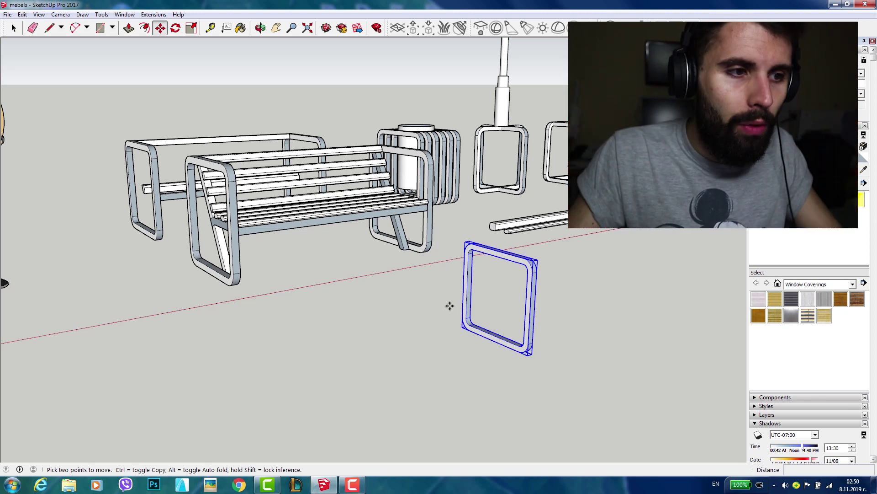
{"action": "key", "text": "ctrl"}
{"action": "left_click", "coordinate": [469, 330]}
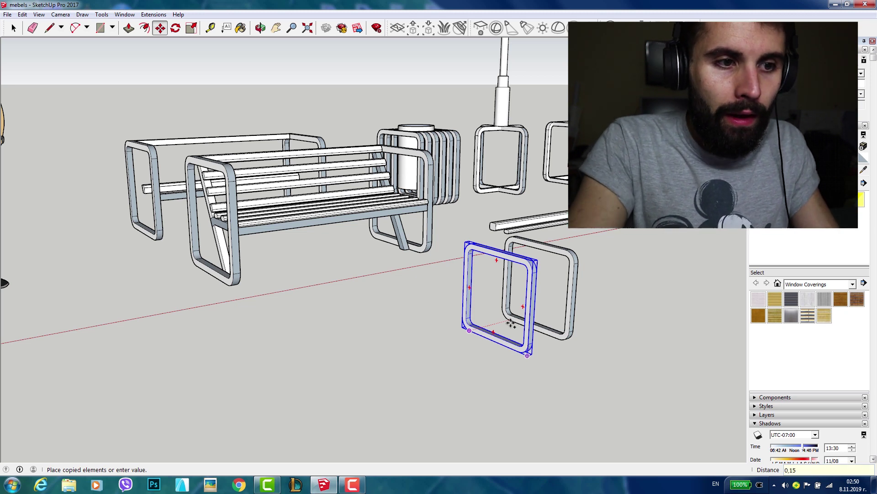
{"action": "type", "text": "0,15"}
{"action": "key", "text": "Return"}
Discard the misplaced copy and place two frame copies spaced 0,2 m apart
{"action": "mouse_move", "coordinate": [547, 356]}
{"action": "middle_mouse_down"}
{"action": "mouse_move", "coordinate": [448, 323]}
{"action": "mouse_move", "coordinate": [447, 349]}
{"action": "middle_mouse_up"}
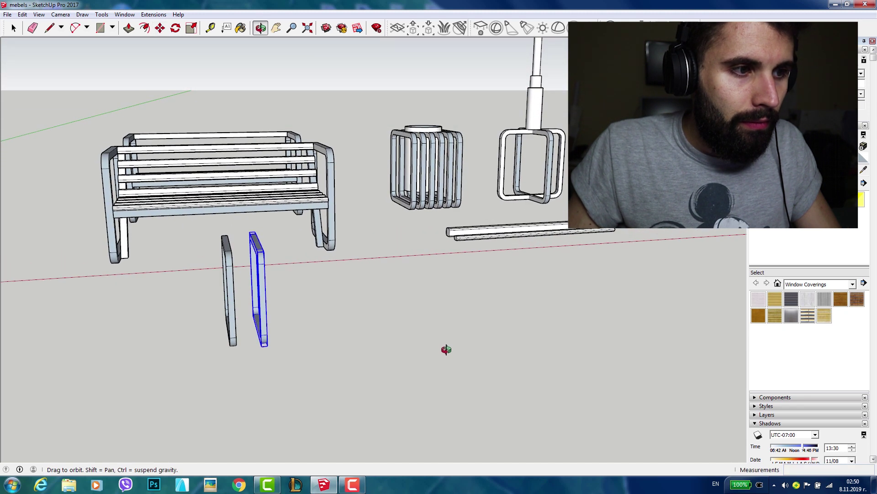
{"action": "scroll", "coordinate": [233, 341], "scroll_direction": "up", "scroll_amount": 2}
{"action": "scroll", "coordinate": [239, 343], "scroll_direction": "up", "scroll_amount": 2}
{"action": "scroll", "coordinate": [256, 354], "scroll_direction": "up", "scroll_amount": 2}
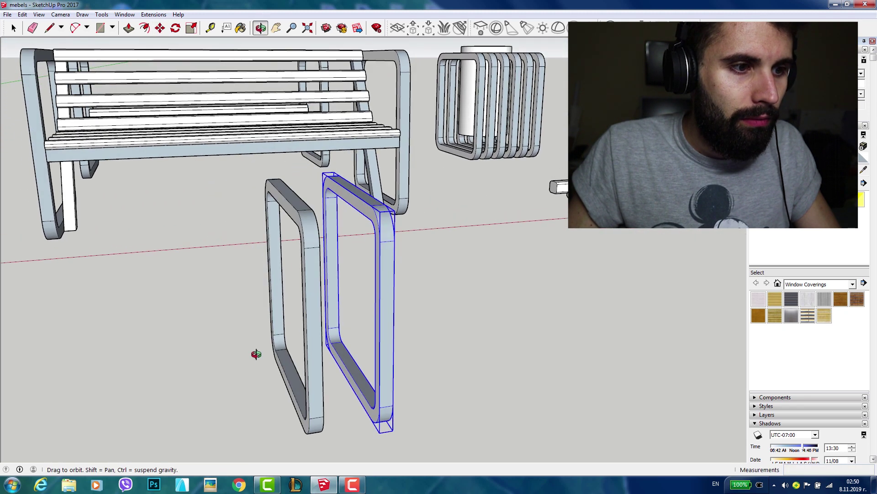
{"action": "key", "text": "Escape"}
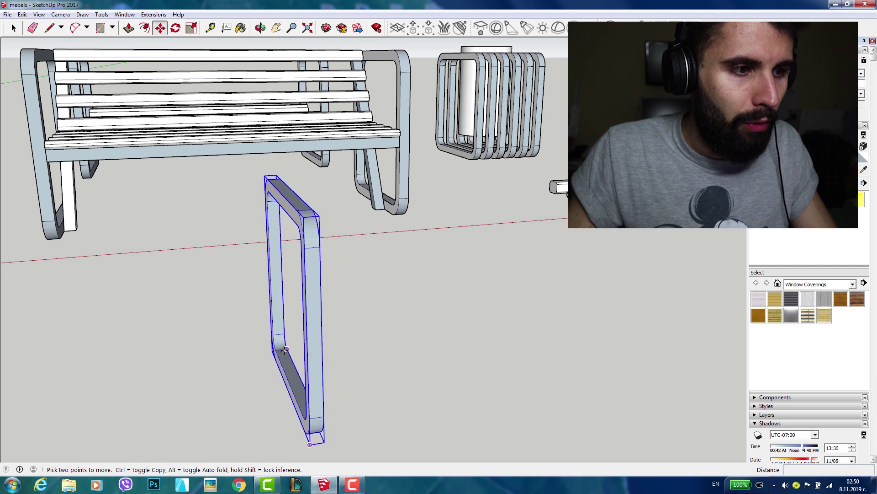
{"action": "left_click", "coordinate": [274, 349]}
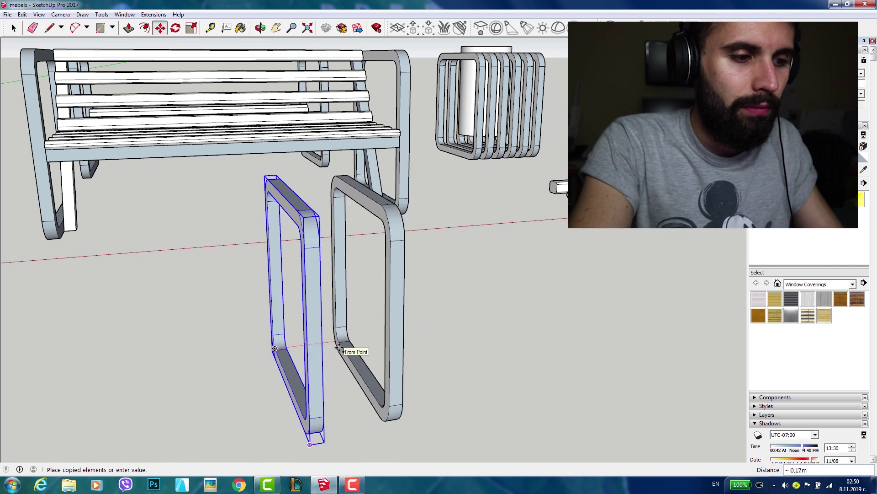
{"action": "type", "text": "0,2"}
{"action": "key", "text": "Return"}
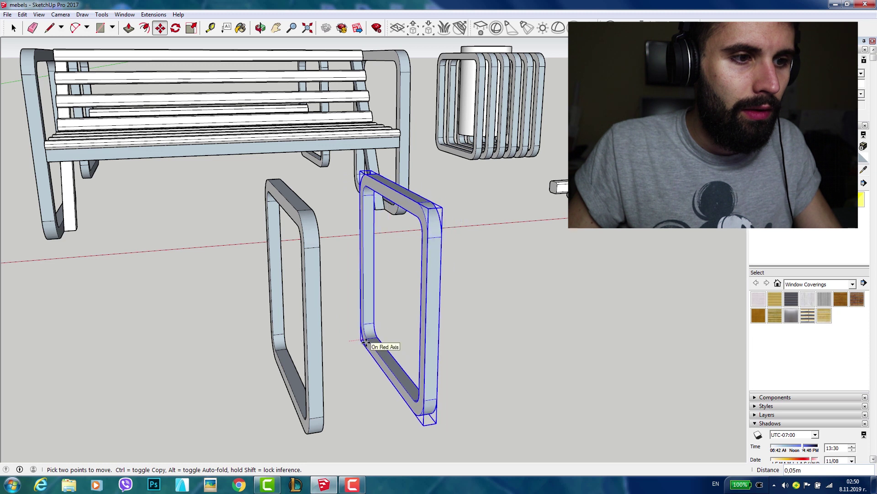
{"action": "left_click", "coordinate": [352, 341], "text": "ctrl"}
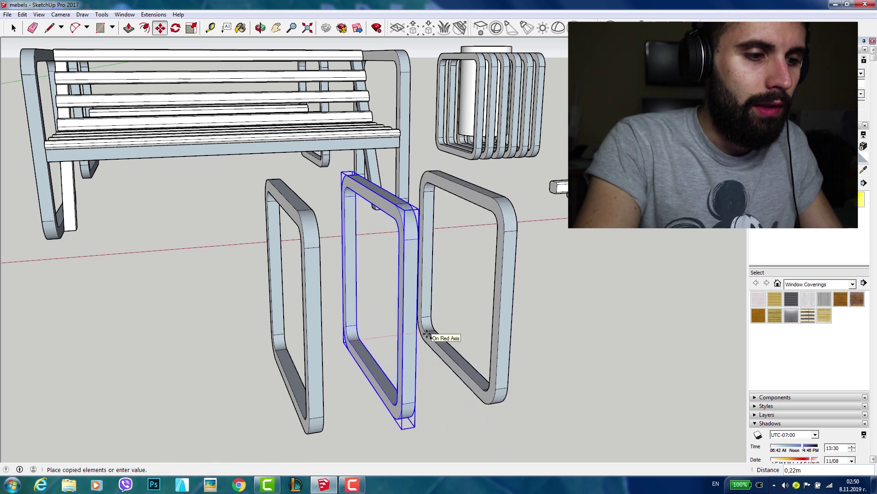
{"action": "type", "text": "0,2"}
{"action": "key", "text": "Return"}
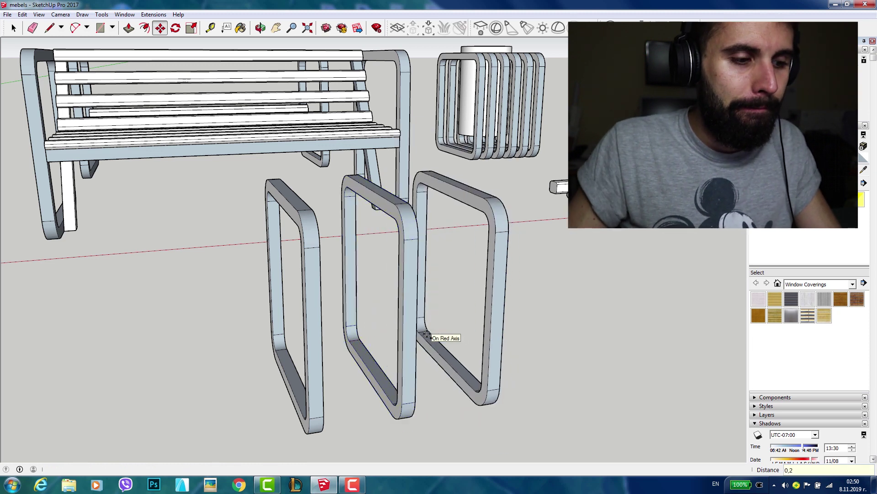
Add two more frame copies at 0,2 m spacing to complete the row of five
{"action": "left_click", "coordinate": [428, 331], "text": "ctrl"}
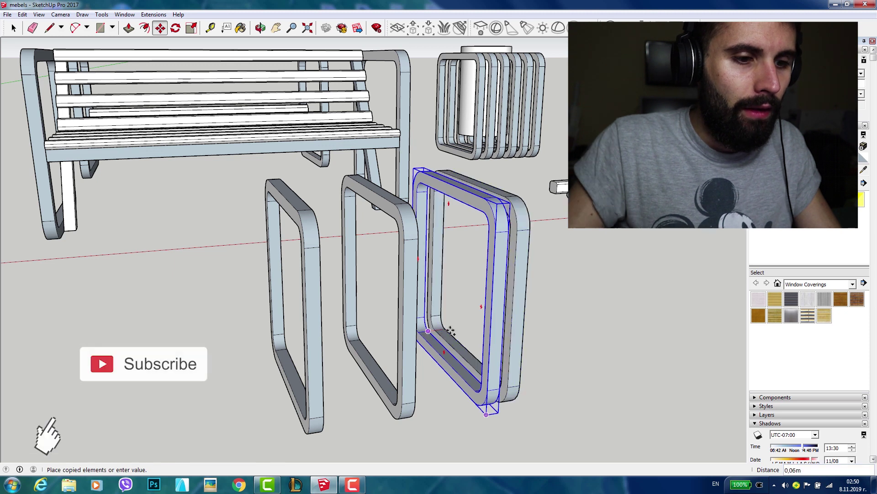
{"action": "type", "text": "0,2"}
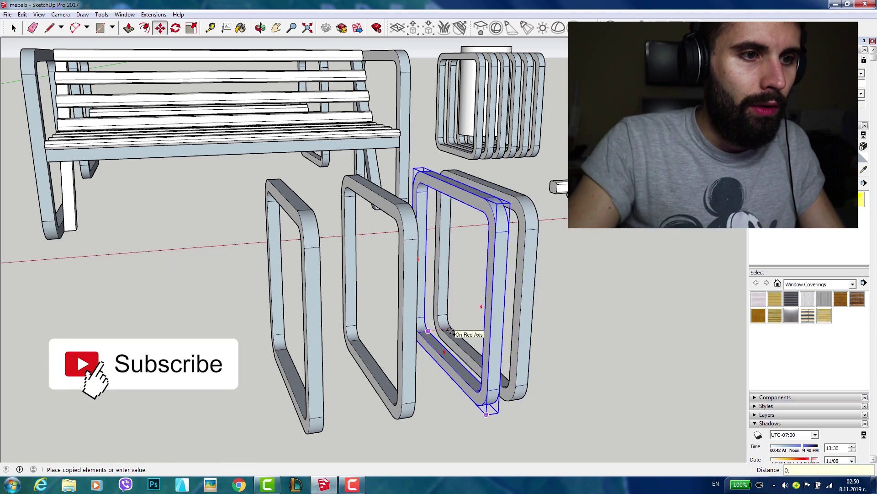
{"action": "key", "text": "Return"}
{"action": "mouse_move", "coordinate": [480, 322]}
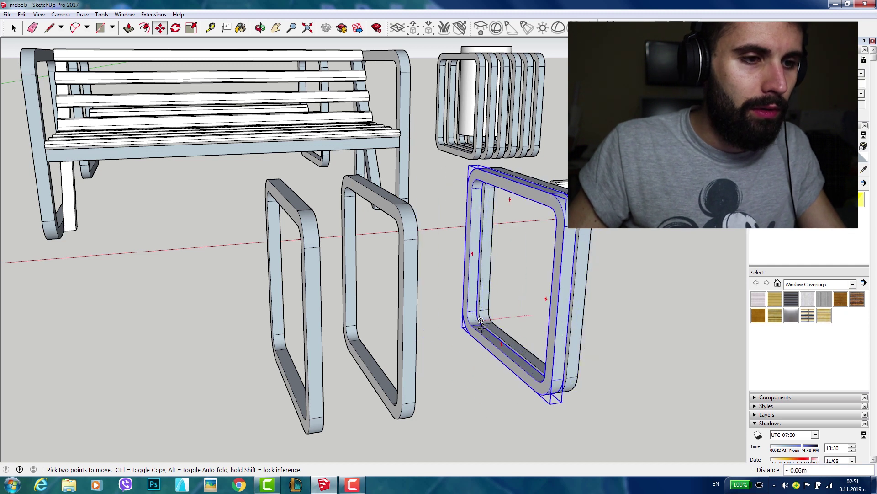
{"action": "key", "text": "ctrl"}
{"action": "left_click", "coordinate": [478, 321]}
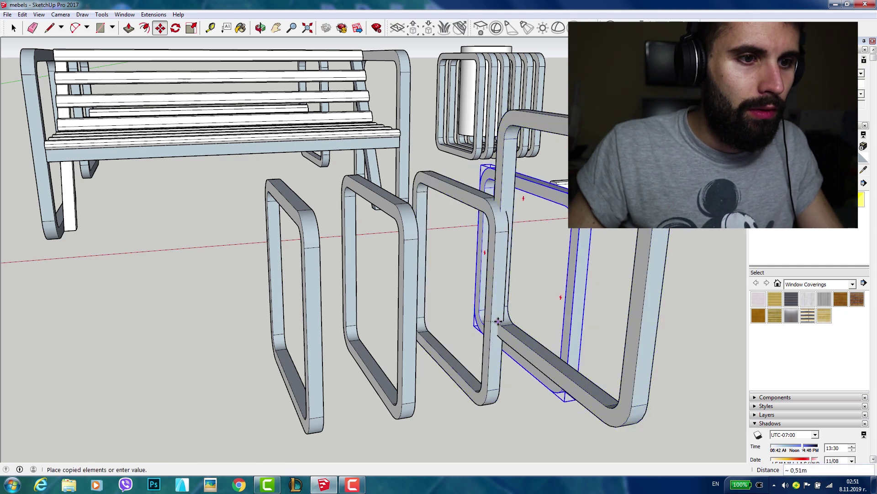
{"action": "type", "text": "0,2"}
{"action": "key", "text": "Return"}
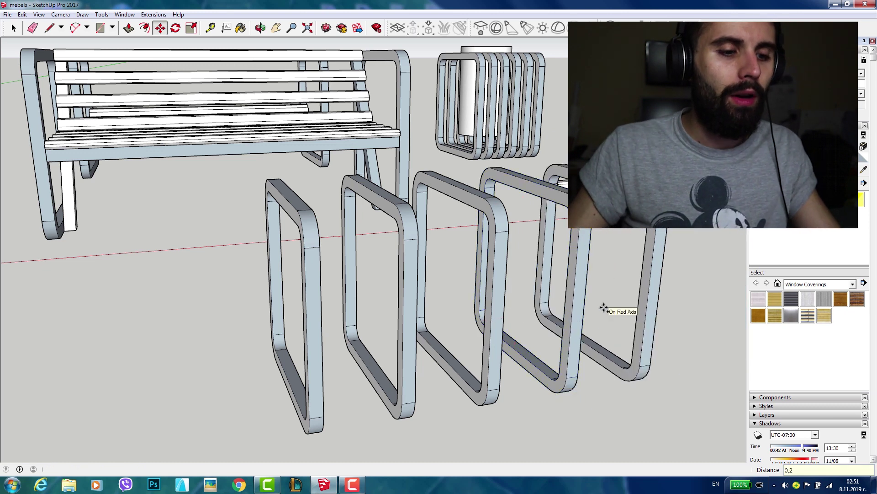
{"action": "scroll", "coordinate": [457, 325], "scroll_direction": "down", "scroll_amount": 3}
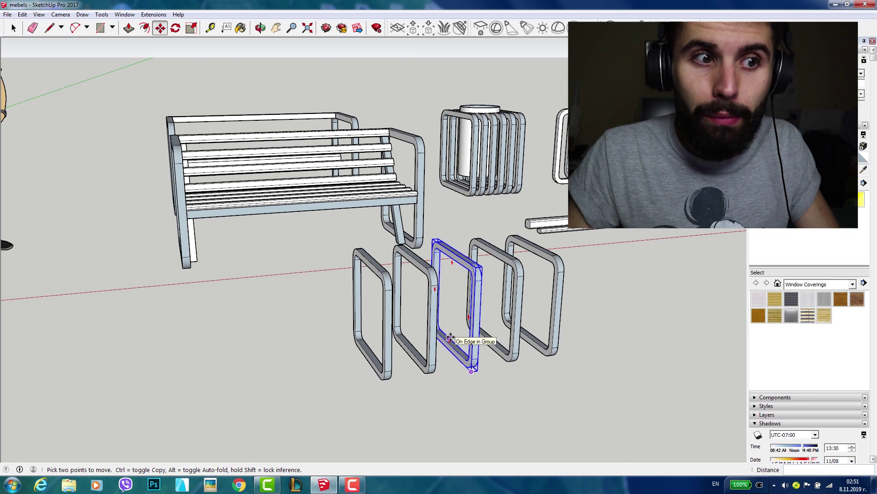
{"action": "middle_click_drag", "start_coordinate": [419, 347], "coordinate": [467, 348]}
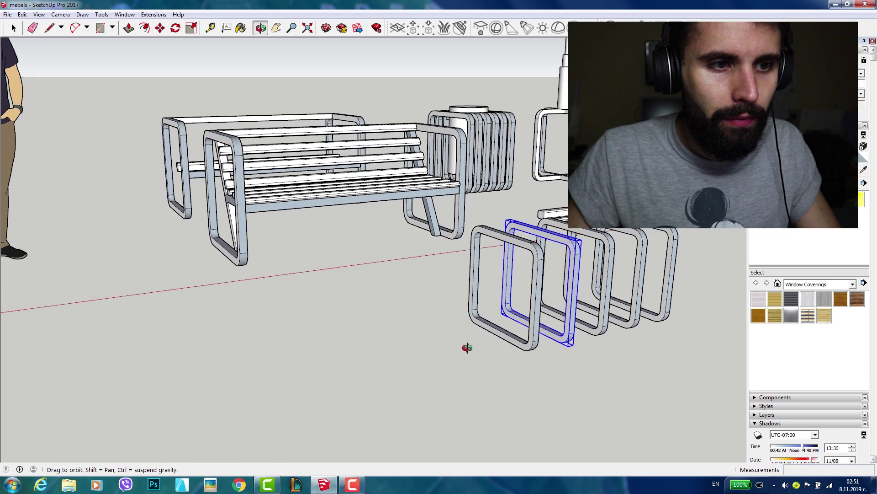
{"action": "mouse_move", "coordinate": [464, 323]}
{"action": "middle_mouse_down"}
{"action": "mouse_move", "coordinate": [404, 320]}
{"action": "mouse_move", "coordinate": [342, 261]}
{"action": "middle_mouse_up"}
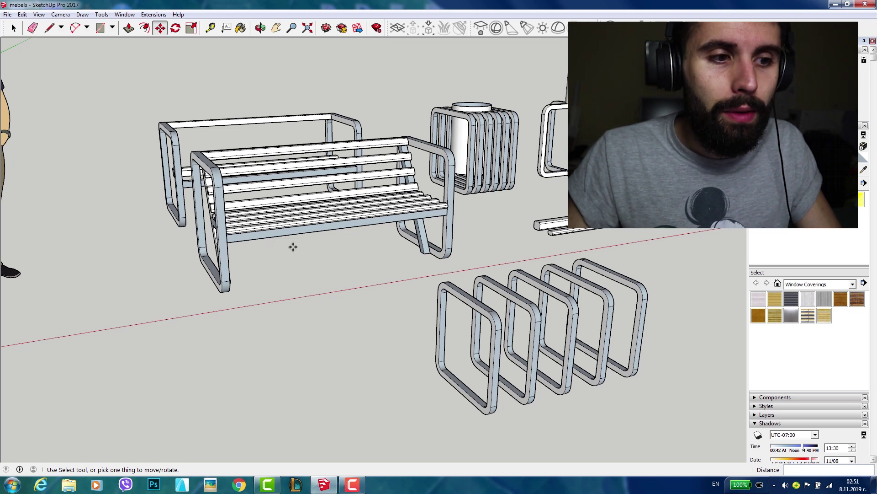
{"action": "scroll", "coordinate": [468, 405], "scroll_direction": "up", "scroll_amount": 4}
{"action": "mouse_move", "coordinate": [469, 403]}
{"action": "middle_mouse_down"}
{"action": "mouse_move", "coordinate": [497, 402]}
{"action": "mouse_move", "coordinate": [452, 396]}
{"action": "mouse_move", "coordinate": [482, 401]}
{"action": "mouse_move", "coordinate": [419, 409]}
{"action": "mouse_move", "coordinate": [439, 411]}
{"action": "middle_mouse_up"}
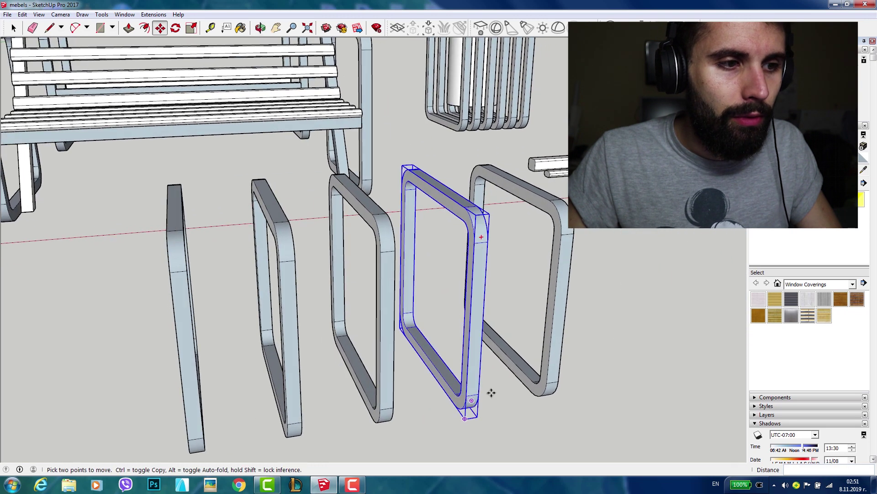
{"action": "mouse_move", "coordinate": [300, 385]}
{"action": "middle_mouse_down"}
{"action": "mouse_move", "coordinate": [338, 373]}
{"action": "mouse_move", "coordinate": [319, 367]}
{"action": "mouse_move", "coordinate": [427, 358]}
{"action": "mouse_move", "coordinate": [454, 340]}
{"action": "mouse_move", "coordinate": [490, 371]}
{"action": "middle_mouse_up"}
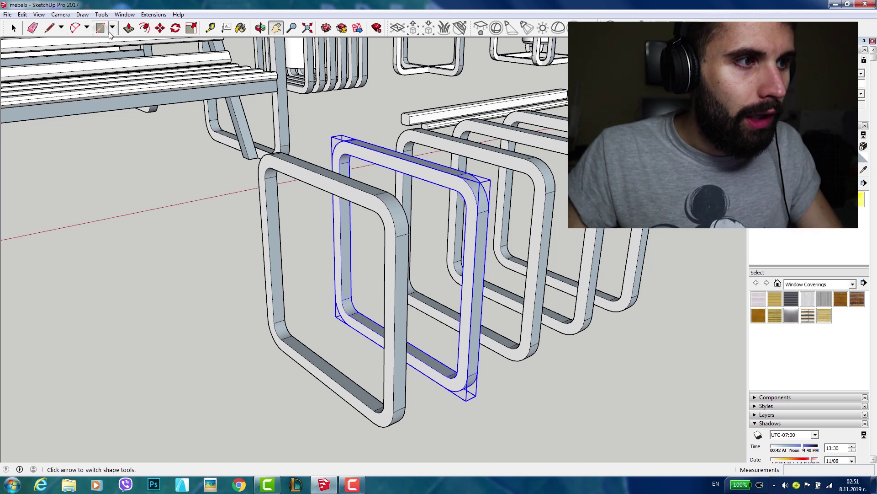
Draw a line from the front frame's bottom corner, forming a board between the frames
{"action": "left_click", "coordinate": [49, 27]}
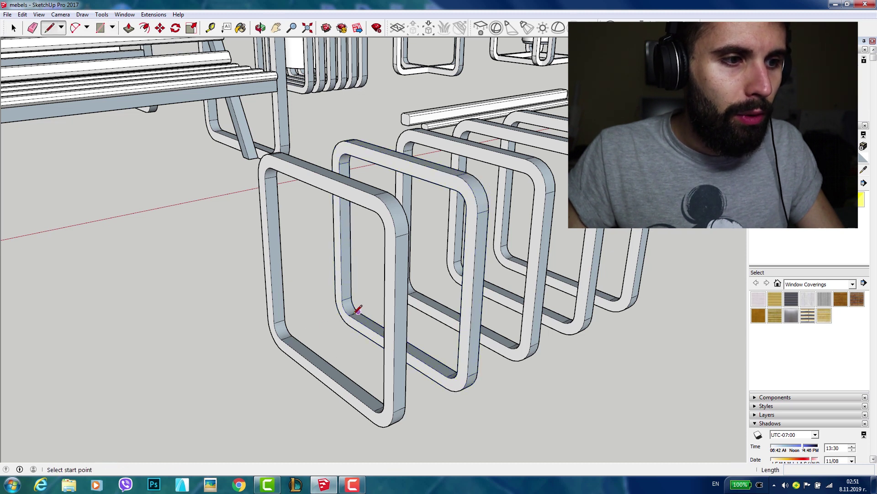
{"action": "left_click", "coordinate": [292, 335]}
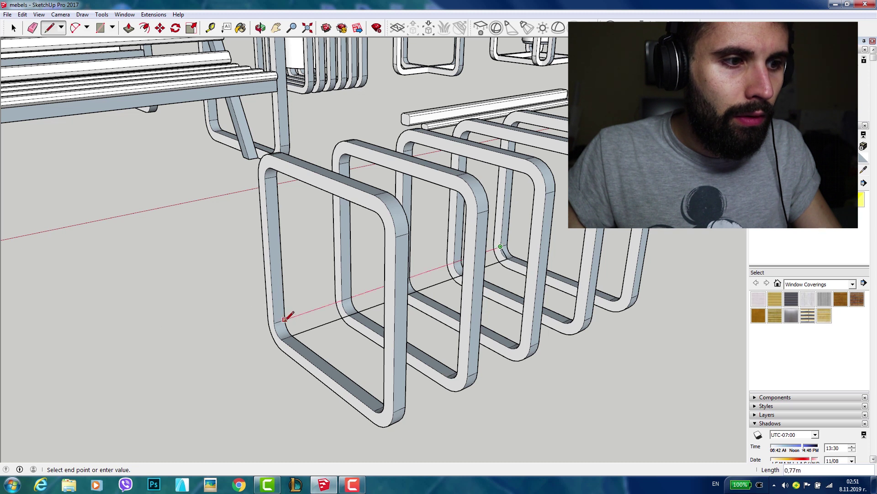
{"action": "left_click", "coordinate": [292, 330]}
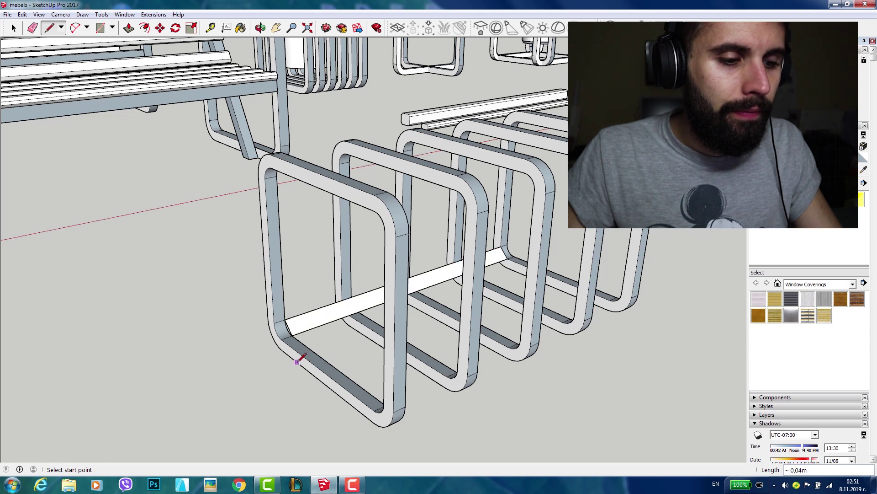
{"action": "mouse_move", "coordinate": [307, 375]}
{"action": "middle_mouse_down"}
{"action": "mouse_move", "coordinate": [313, 386]}
{"action": "mouse_move", "coordinate": [418, 366]}
{"action": "mouse_move", "coordinate": [338, 379]}
{"action": "mouse_move", "coordinate": [339, 372]}
{"action": "middle_mouse_up"}
{"action": "key", "text": "l"}
{"action": "scroll", "coordinate": [417, 288], "scroll_direction": "up", "scroll_amount": 3}
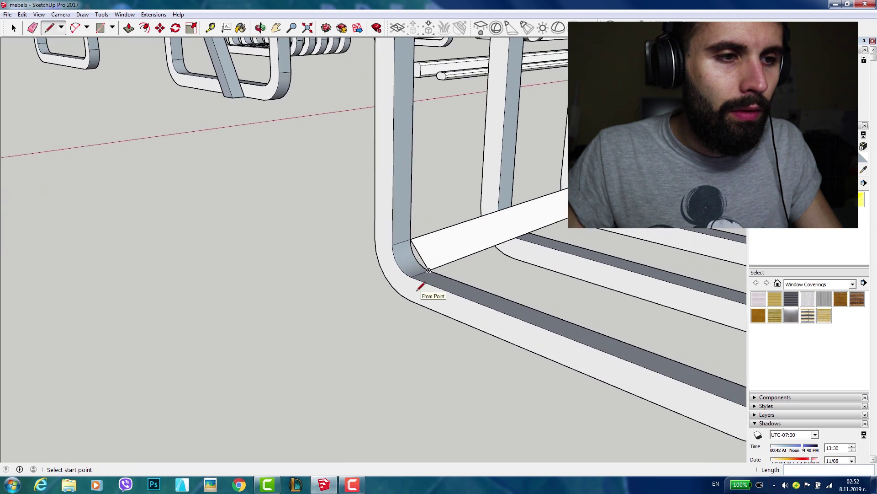
{"action": "scroll", "coordinate": [418, 290], "scroll_direction": "up", "scroll_amount": 2}
{"action": "scroll", "coordinate": [417, 289], "scroll_direction": "up", "scroll_amount": 2}
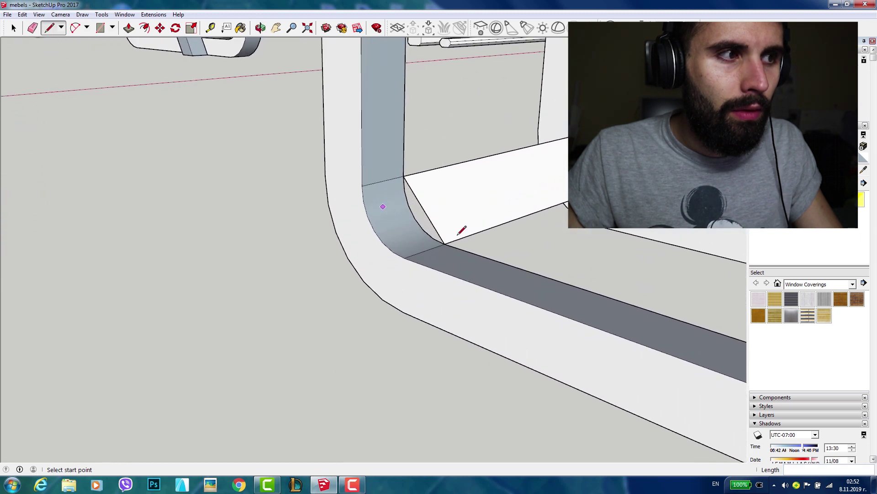
Move the board's end point onto the midpoint
{"action": "left_click", "coordinate": [20, 29]}
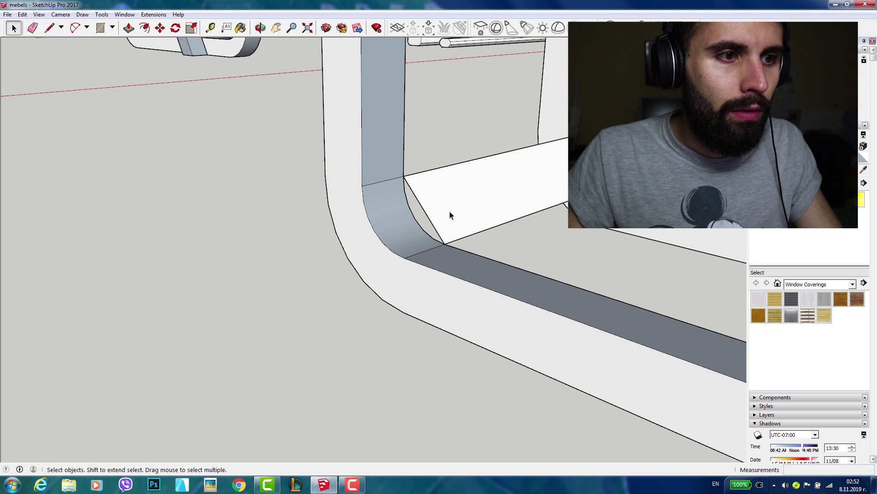
{"action": "key", "text": "m"}
{"action": "left_click", "coordinate": [411, 190]}
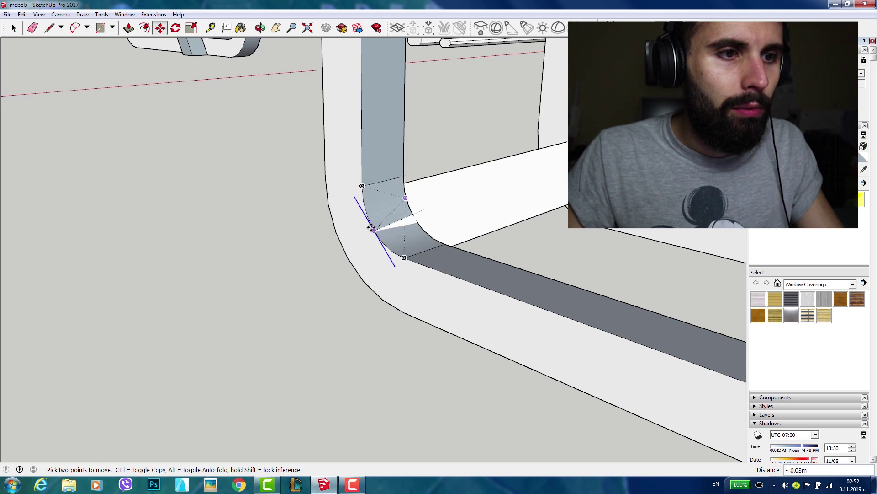
{"action": "left_click", "coordinate": [371, 224]}
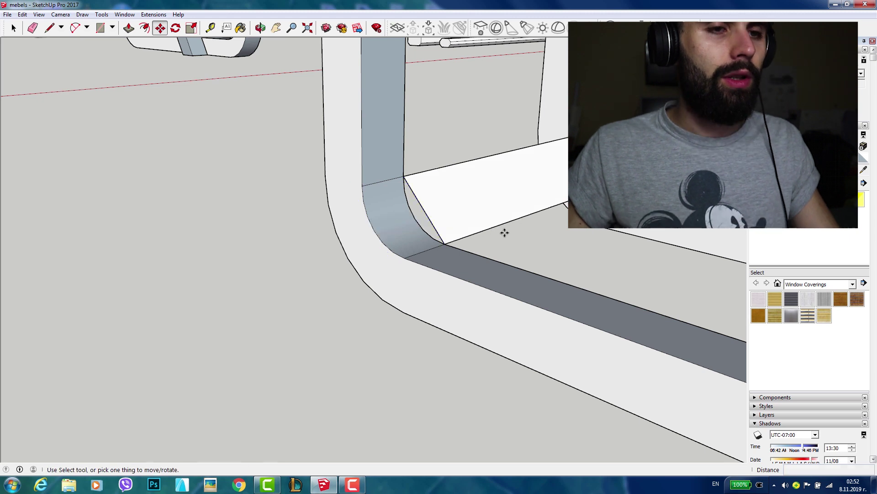
{"action": "scroll", "coordinate": [505, 234], "scroll_direction": "down", "scroll_amount": 5}
{"action": "scroll", "coordinate": [507, 237], "scroll_direction": "up", "scroll_amount": 2}
{"action": "scroll", "coordinate": [505, 235], "scroll_direction": "up", "scroll_amount": 2}
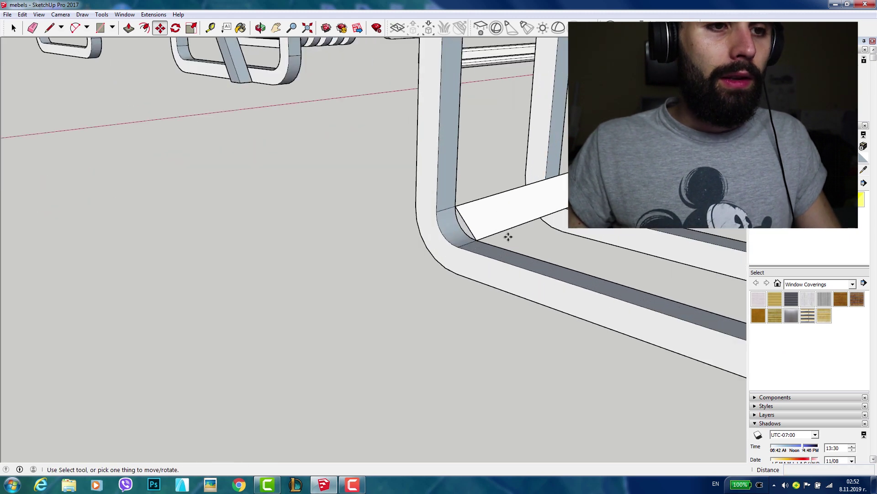
{"action": "scroll", "coordinate": [571, 247], "scroll_direction": "down", "scroll_amount": 5}
{"action": "mouse_move", "coordinate": [584, 250]}
{"action": "middle_mouse_down"}
{"action": "mouse_move", "coordinate": [559, 251]}
{"action": "mouse_move", "coordinate": [562, 288]}
{"action": "middle_mouse_up"}
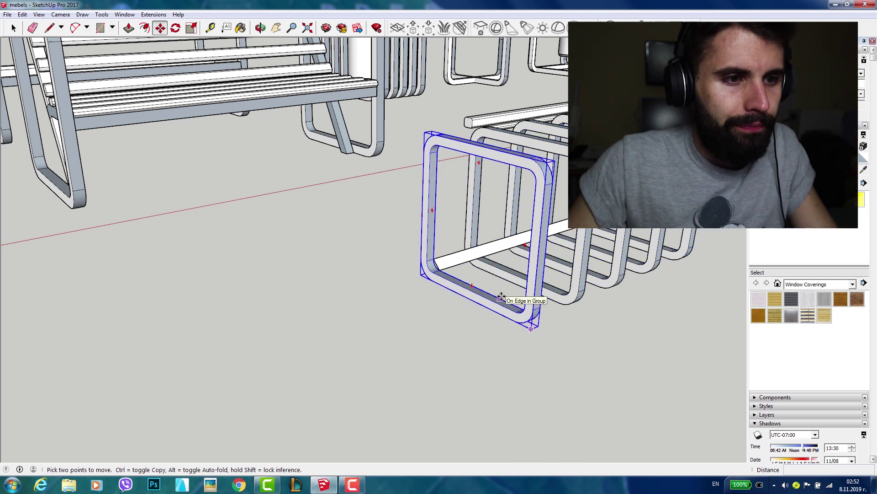
Undo the white connecting board and select its leftover edges
{"action": "key", "text": "ctrl+z"}
{"action": "key", "text": "space"}
{"action": "left_click", "coordinate": [449, 251]}
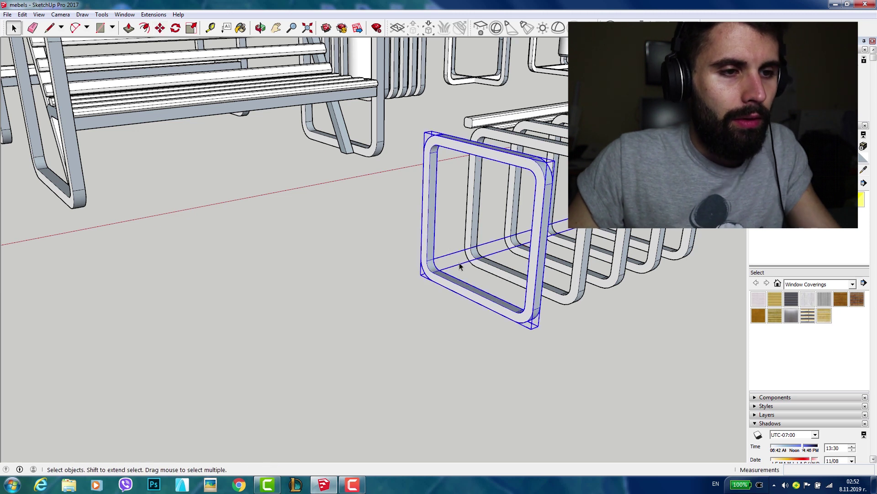
{"action": "scroll", "coordinate": [459, 264], "scroll_direction": "up", "scroll_amount": 3}
{"action": "left_click", "coordinate": [462, 264]}
{"action": "left_click_drag", "start_coordinate": [453, 242], "coordinate": [451, 249]}
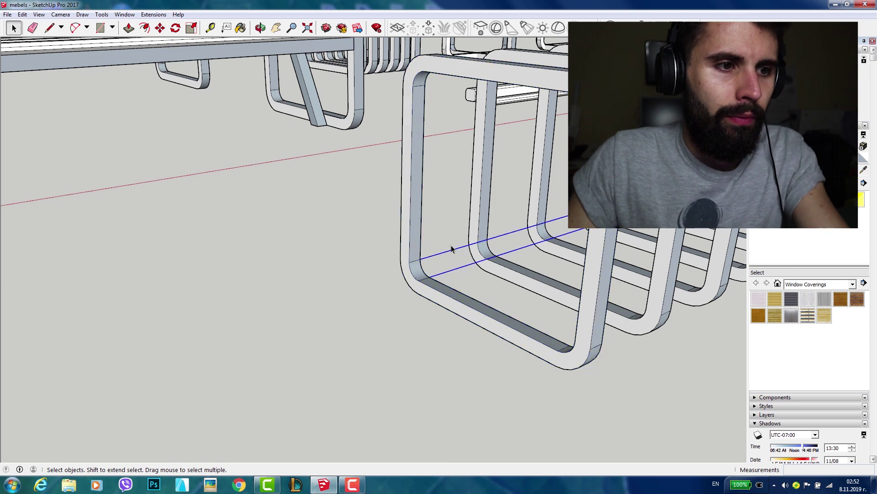
{"action": "left_click", "coordinate": [426, 268]}
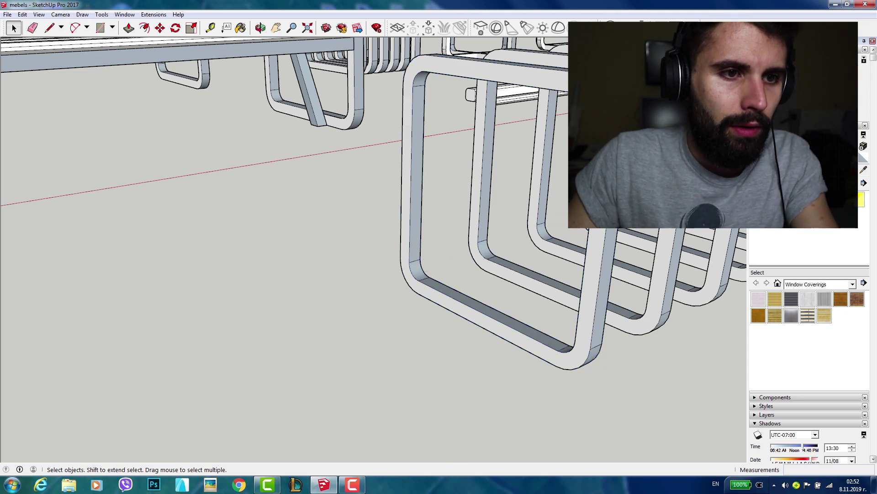
Draw a short line on the front frame's bottom, entering lengths 0,5, 0,05 and 10
{"action": "left_click", "coordinate": [49, 28]}
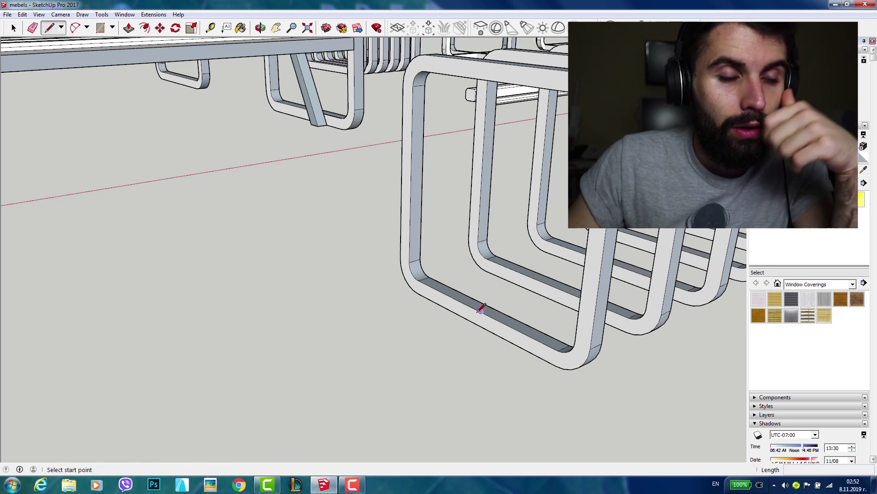
{"action": "left_click", "coordinate": [481, 311]}
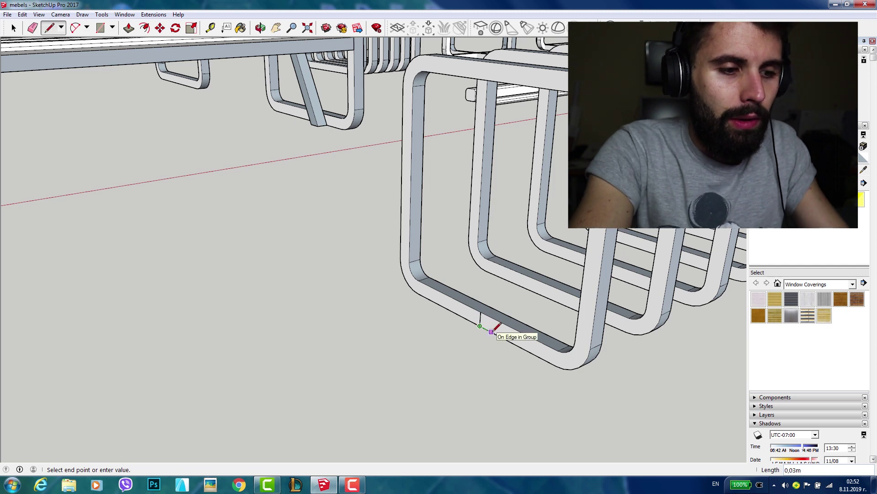
{"action": "type", "text": "0,5"}
{"action": "key", "text": "Return"}
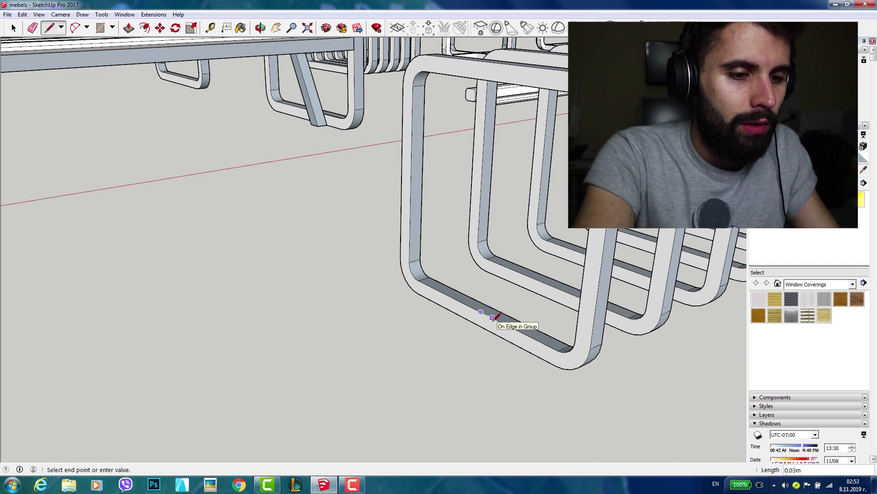
{"action": "type", "text": "0,05"}
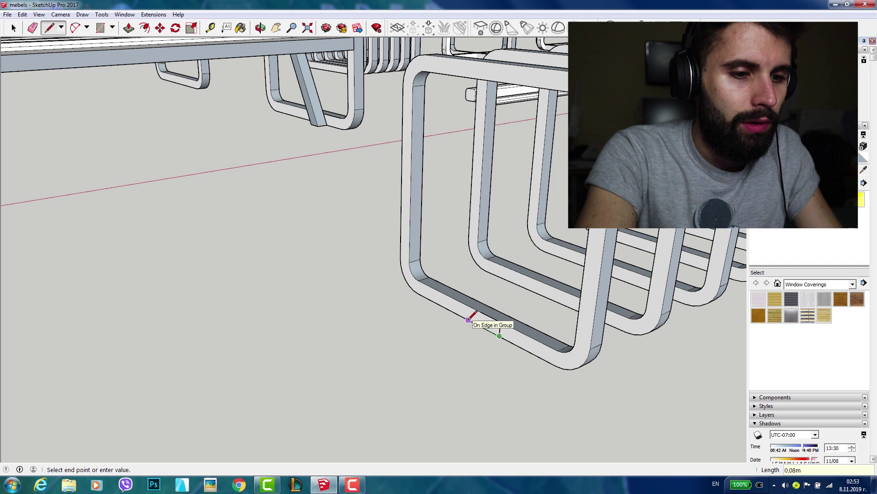
{"action": "type", "text": "10"}
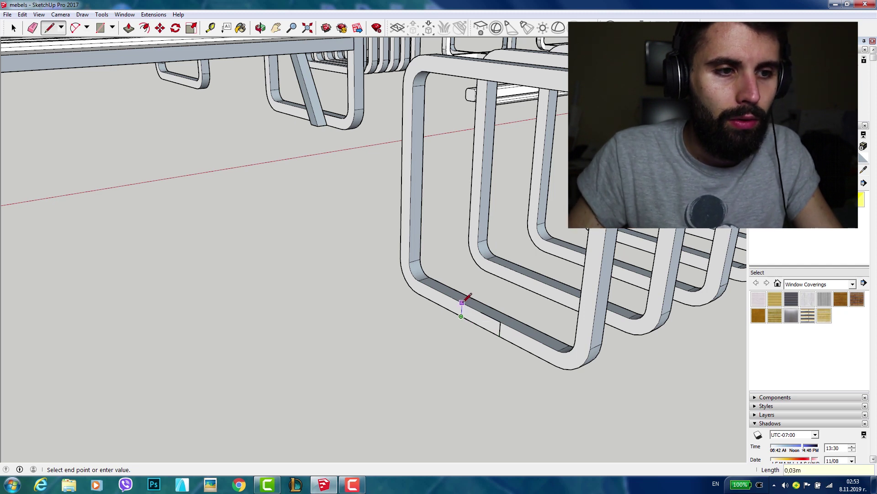
{"action": "scroll", "coordinate": [500, 311], "scroll_direction": "up", "scroll_amount": 2}
{"action": "scroll", "coordinate": [500, 322], "scroll_direction": "up", "scroll_amount": 2}
{"action": "scroll", "coordinate": [500, 330], "scroll_direction": "up", "scroll_amount": 2}
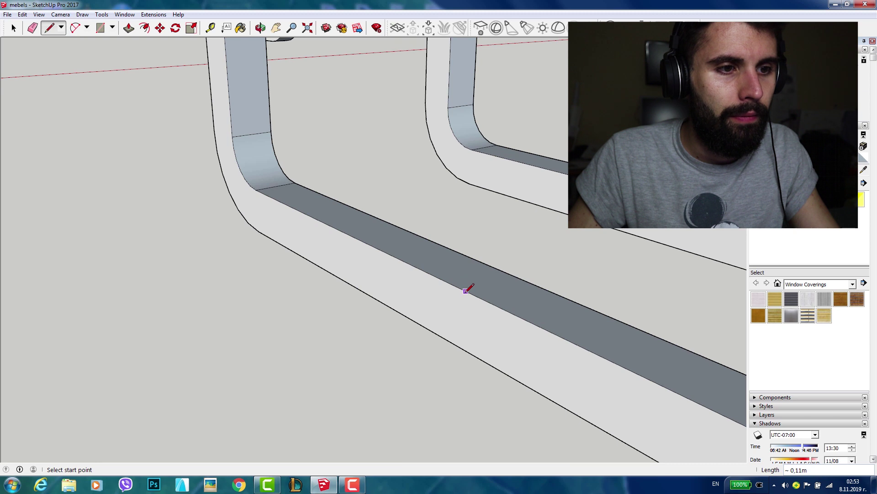
Draw a narrow strip face on the frame's bottom using short lines, starting with length 015
{"action": "left_click", "coordinate": [100, 28]}
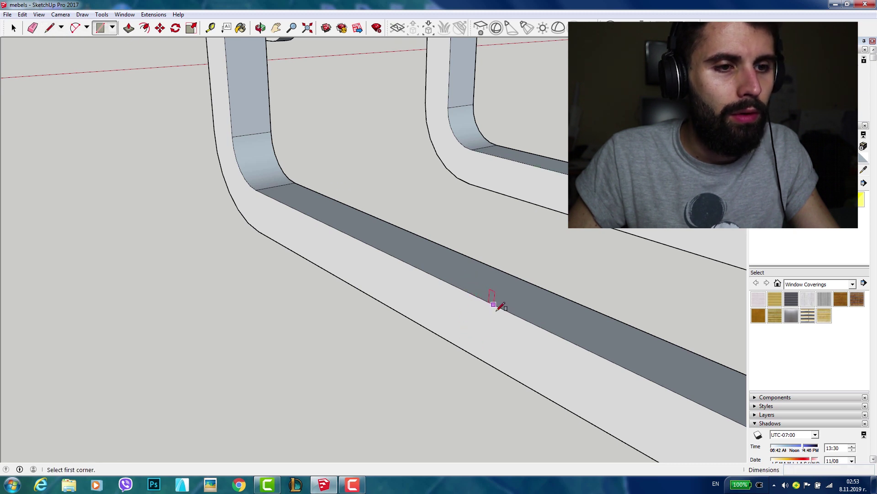
{"action": "scroll", "coordinate": [514, 320], "scroll_direction": "down", "scroll_amount": 2}
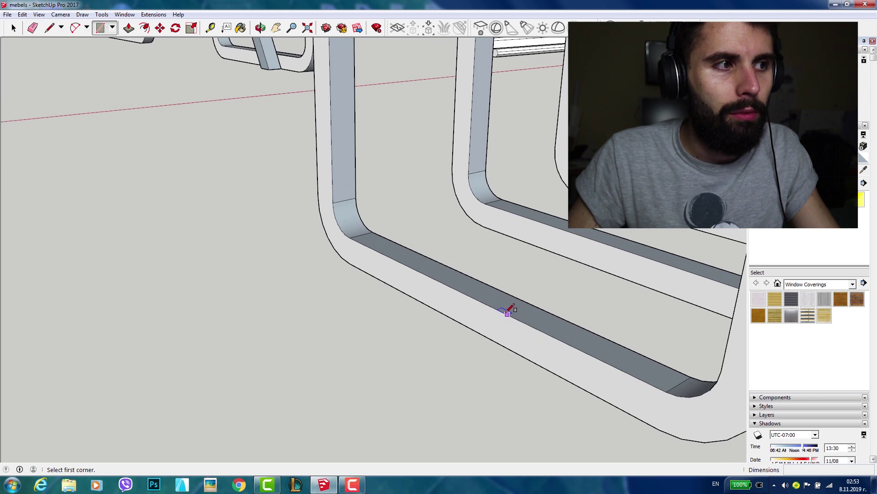
{"action": "key", "text": "space"}
{"action": "key", "text": "l"}
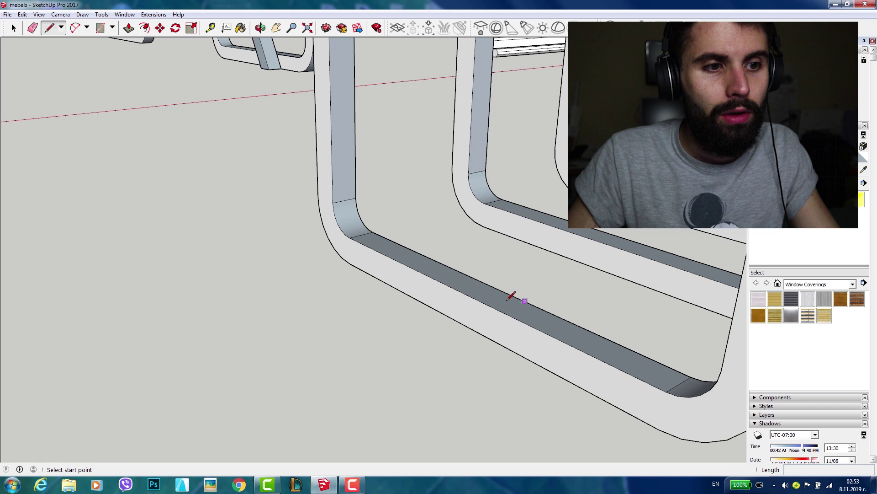
{"action": "left_click", "coordinate": [471, 296]}
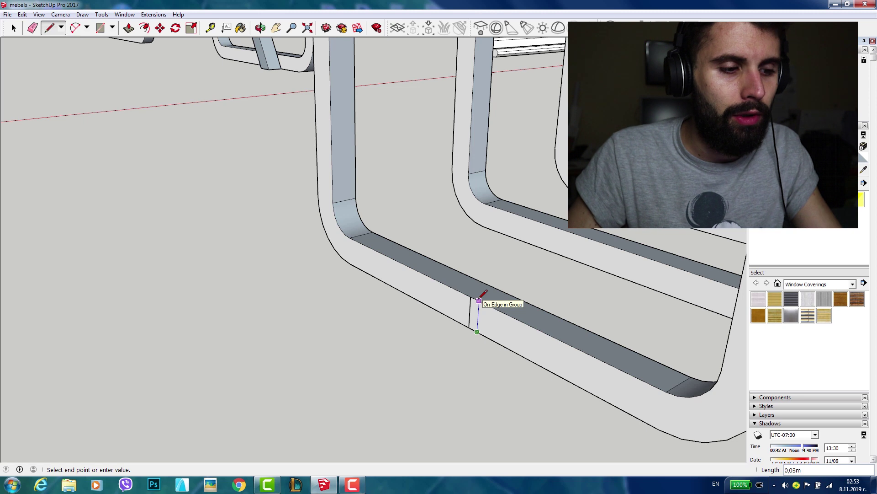
{"action": "key", "text": "Escape"}
{"action": "left_click", "coordinate": [471, 296]}
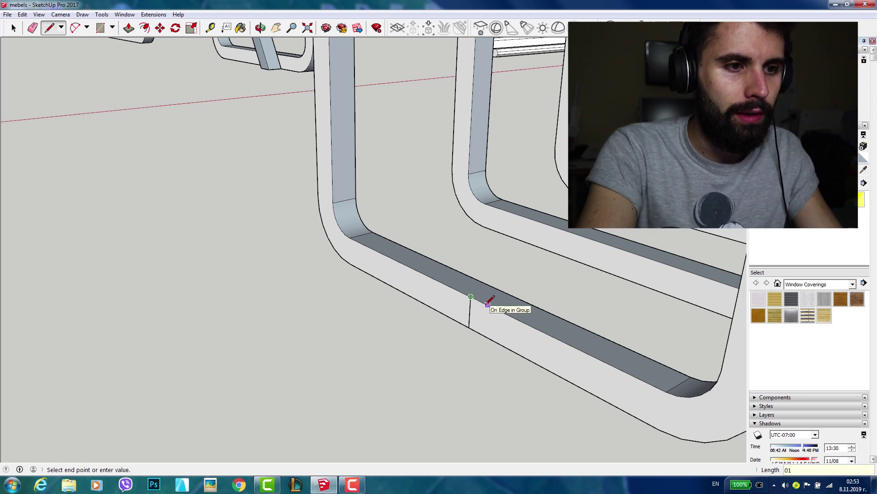
{"action": "type", "text": "015"}
{"action": "key", "text": "Return"}
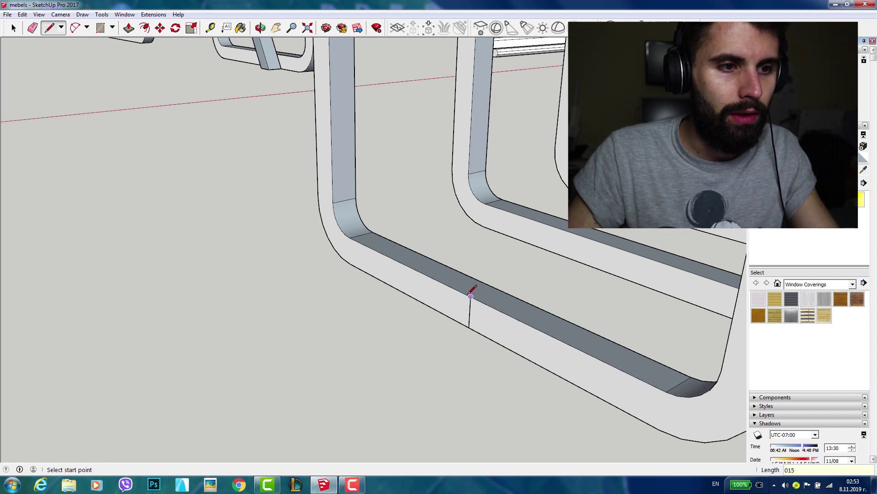
{"action": "left_click", "coordinate": [471, 297]}
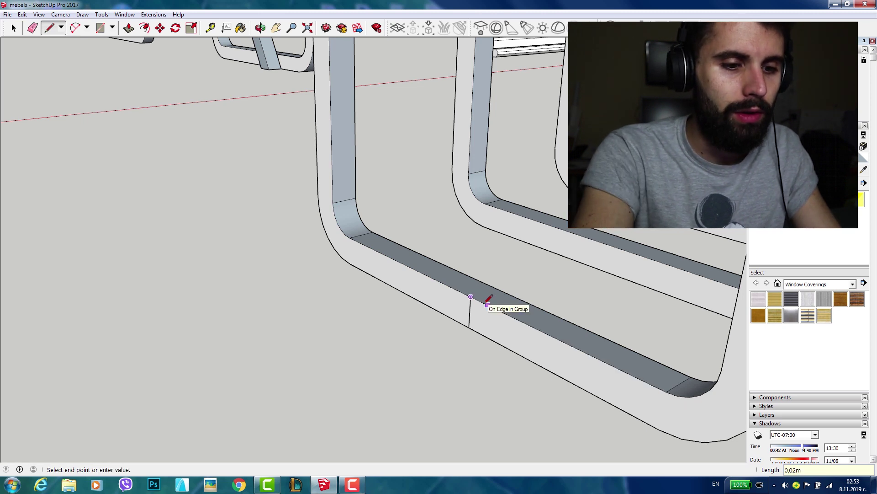
{"action": "type", "text": "0."}
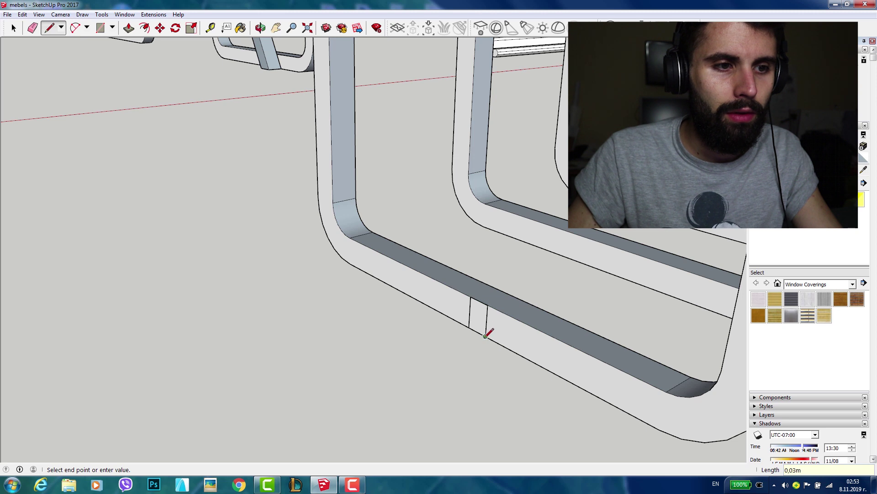
{"action": "left_click", "coordinate": [485, 337]}
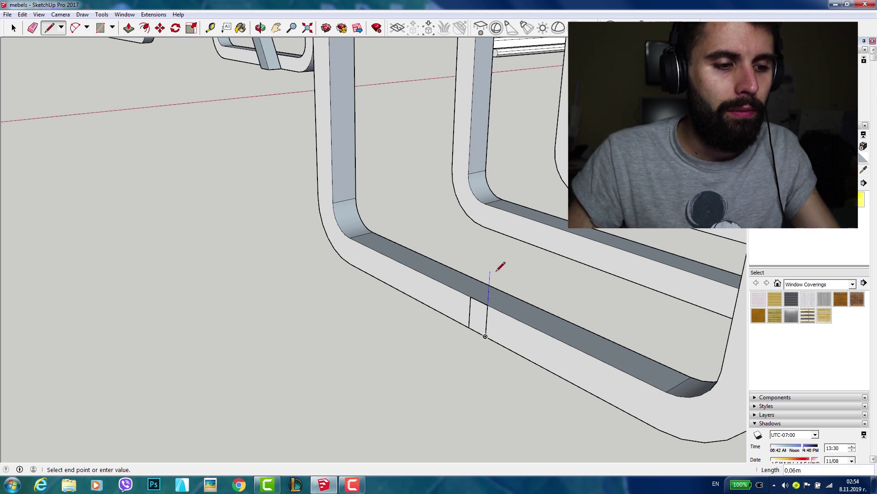
{"action": "left_click", "coordinate": [470, 328]}
Push/pull the strip into a long bar through the rack frames
{"action": "left_click", "coordinate": [129, 29]}
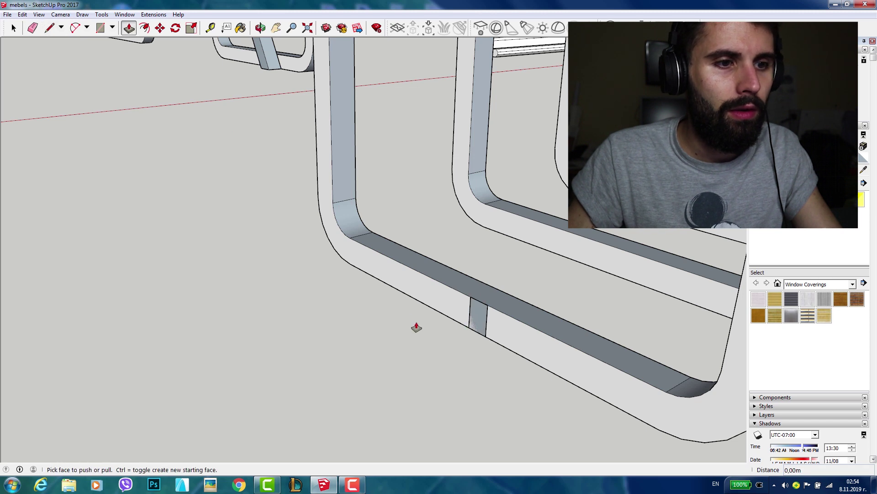
{"action": "left_click", "coordinate": [482, 323]}
{"action": "mouse_move", "coordinate": [666, 245]}
{"action": "middle_mouse_down"}
{"action": "mouse_move", "coordinate": [505, 290]}
{"action": "mouse_move", "coordinate": [710, 319]}
{"action": "mouse_move", "coordinate": [603, 327]}
{"action": "middle_mouse_up"}
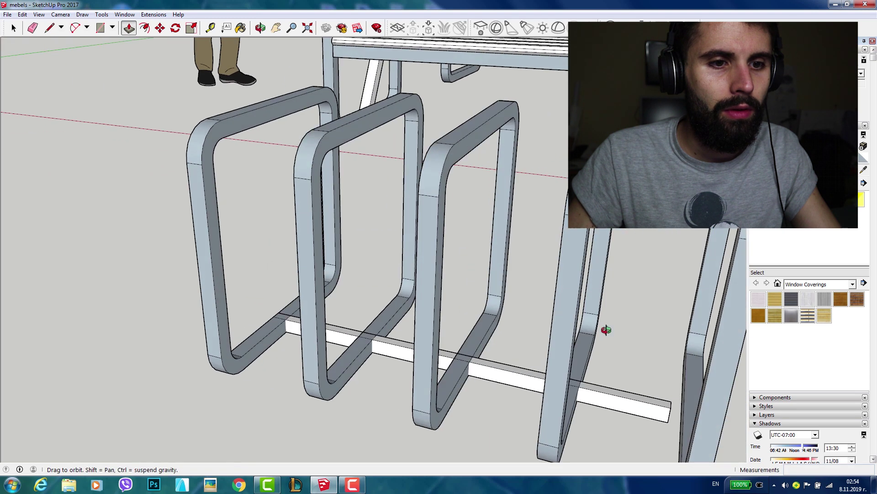
Finish the crossbar at 0.80 m and make it a group
{"action": "left_click", "coordinate": [683, 409]}
{"action": "mouse_move", "coordinate": [588, 387]}
{"action": "middle_mouse_down"}
{"action": "mouse_move", "coordinate": [574, 380]}
{"action": "mouse_move", "coordinate": [533, 385]}
{"action": "mouse_move", "coordinate": [471, 411]}
{"action": "mouse_move", "coordinate": [534, 399]}
{"action": "mouse_move", "coordinate": [351, 272]}
{"action": "mouse_move", "coordinate": [569, 297]}
{"action": "mouse_move", "coordinate": [601, 256]}
{"action": "mouse_move", "coordinate": [728, 247]}
{"action": "mouse_move", "coordinate": [735, 261]}
{"action": "mouse_move", "coordinate": [405, 288]}
{"action": "mouse_move", "coordinate": [371, 309]}
{"action": "mouse_move", "coordinate": [391, 303]}
{"action": "mouse_move", "coordinate": [417, 319]}
{"action": "mouse_move", "coordinate": [347, 303]}
{"action": "middle_mouse_up"}
{"action": "left_click", "coordinate": [14, 28]}
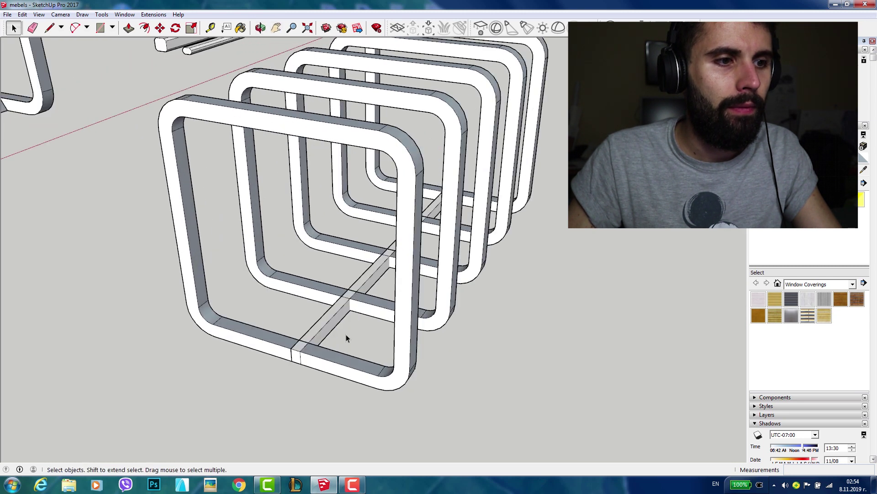
{"action": "left_click_drag", "start_coordinate": [319, 316], "coordinate": [325, 322]}
{"action": "right_click", "coordinate": [327, 327]}
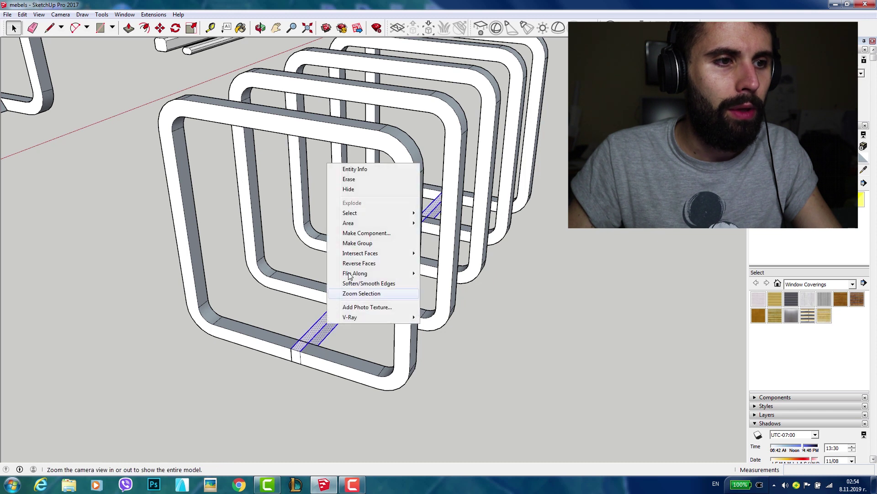
{"action": "left_click", "coordinate": [361, 246]}
Place a copy of the crossbar along the tops of the frames
{"action": "key", "text": "m"}
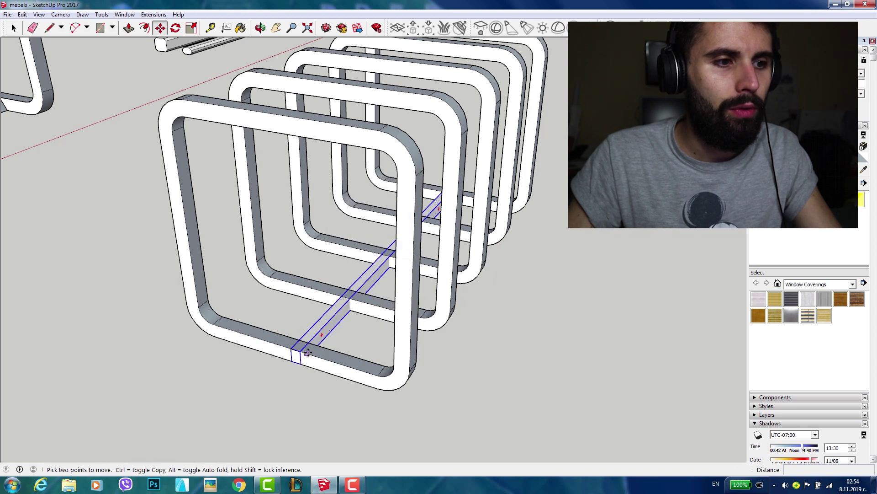
{"action": "left_click", "coordinate": [299, 363]}
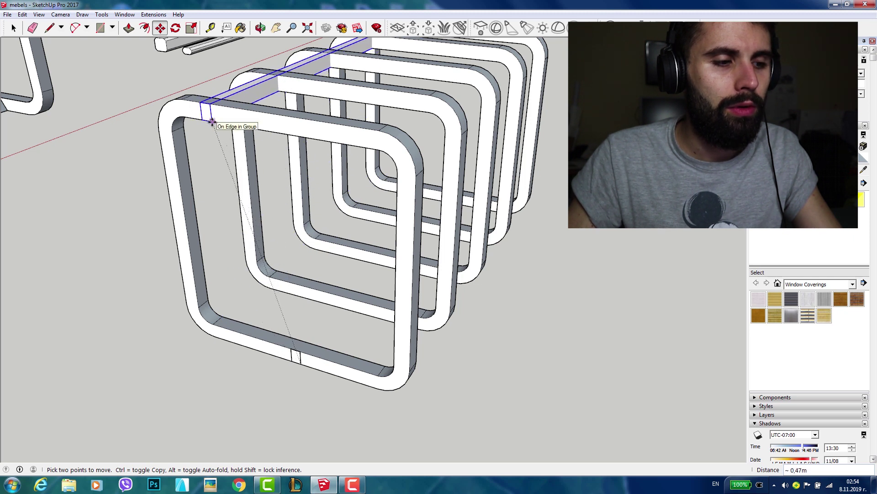
{"action": "key", "text": "ctrl"}
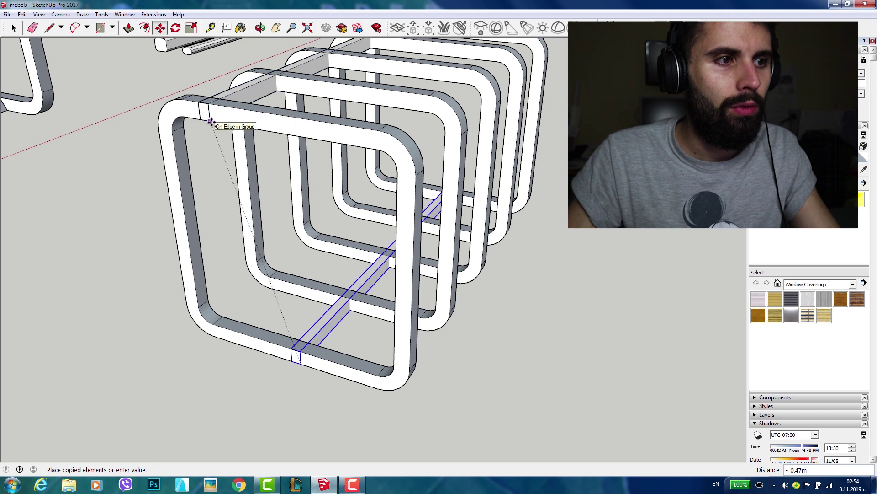
{"action": "left_click", "coordinate": [212, 122]}
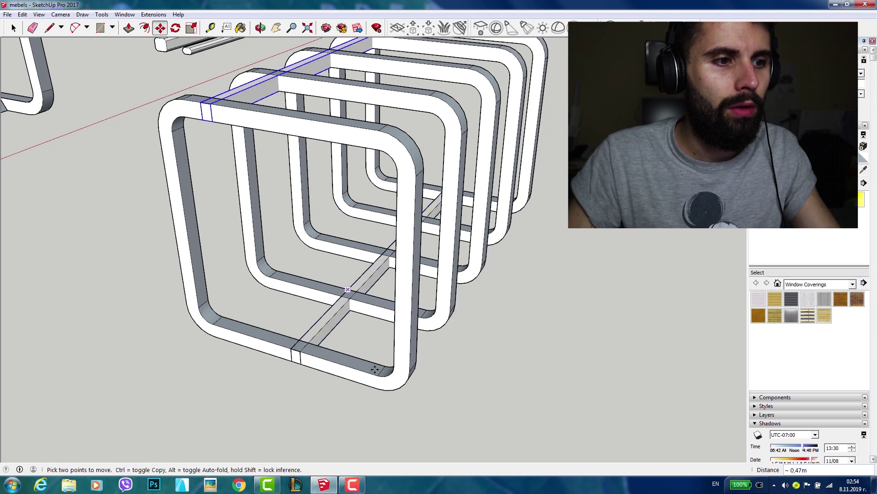
{"action": "key", "text": "ctrl+t"}
Shift the lower crossbar about 0,13 m toward the frames' bottom corner
{"action": "key", "text": "space"}
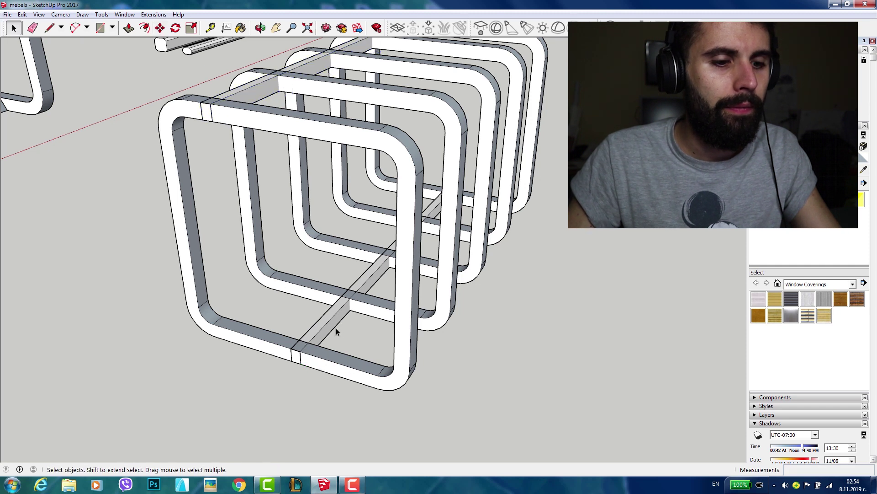
{"action": "left_click", "coordinate": [325, 329]}
{"action": "key", "text": "m"}
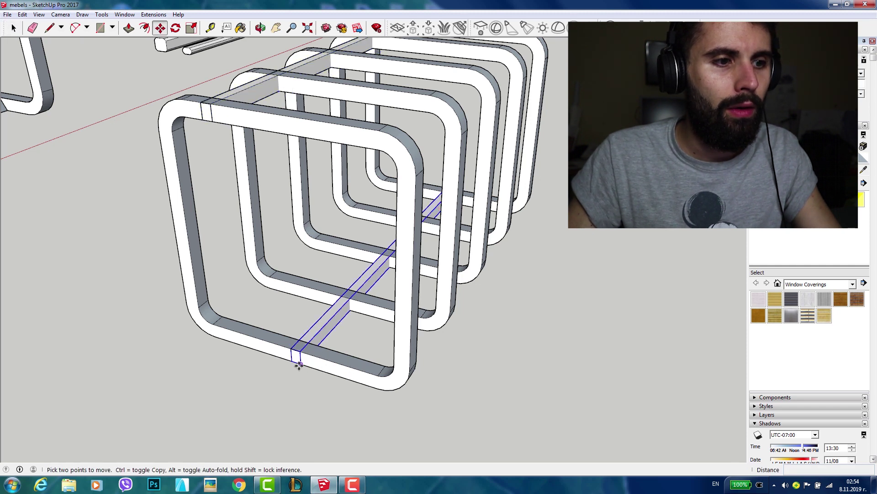
{"action": "left_click", "coordinate": [299, 364]}
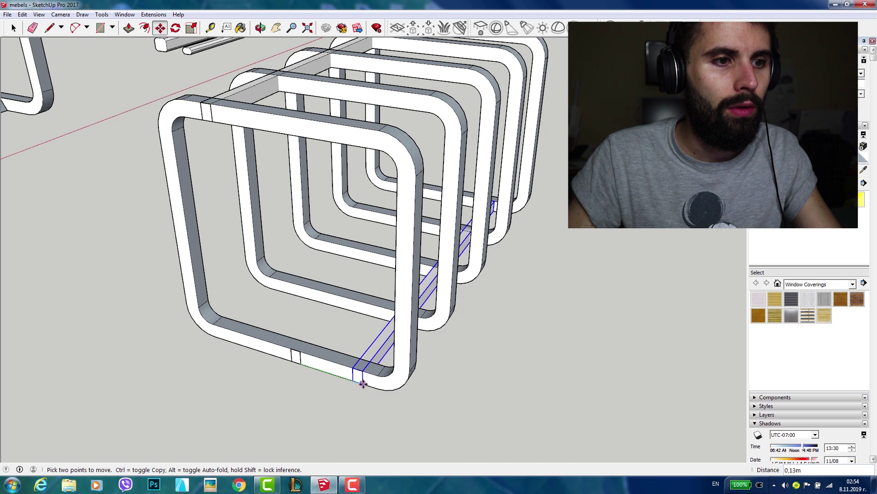
{"action": "left_click", "coordinate": [363, 383]}
{"action": "left_click", "coordinate": [13, 28]}
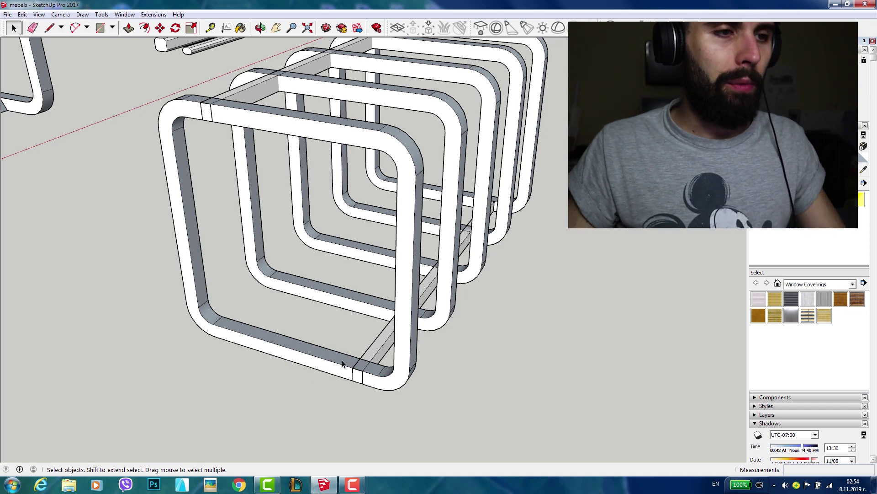
{"action": "scroll", "coordinate": [361, 361], "scroll_direction": "down", "scroll_amount": 3}
{"action": "middle_click_drag", "start_coordinate": [370, 346], "coordinate": [386, 348]}
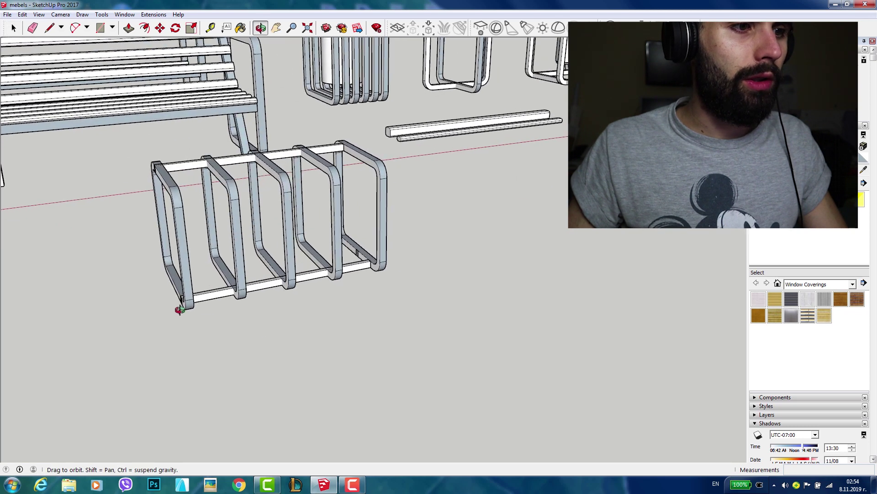
Copy both frames of the crossed stand onto open ground beside the rack
{"action": "scroll", "coordinate": [366, 361], "scroll_direction": "down", "scroll_amount": 2}
{"action": "scroll", "coordinate": [357, 368], "scroll_direction": "down", "scroll_amount": 2}
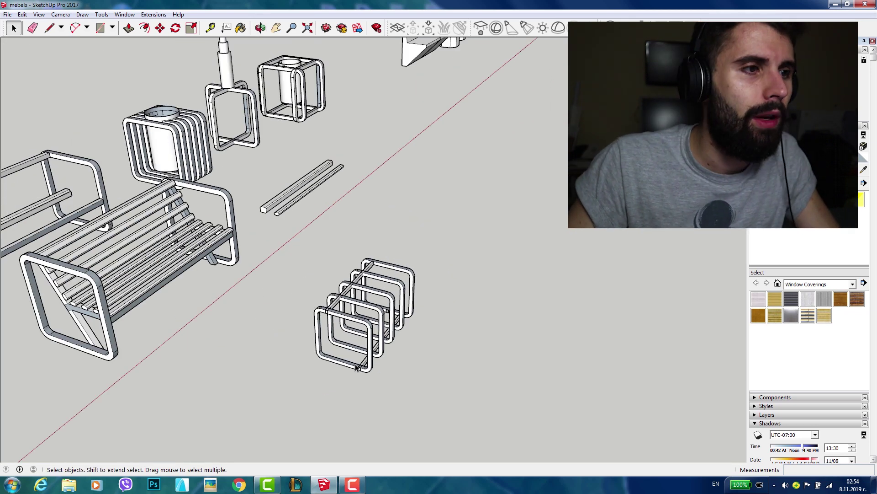
{"action": "mouse_move", "coordinate": [267, 298]}
{"action": "middle_mouse_down"}
{"action": "mouse_move", "coordinate": [198, 286]}
{"action": "mouse_move", "coordinate": [155, 316]}
{"action": "mouse_move", "coordinate": [274, 326]}
{"action": "mouse_move", "coordinate": [276, 307]}
{"action": "middle_mouse_up"}
{"action": "left_click", "coordinate": [363, 333]}
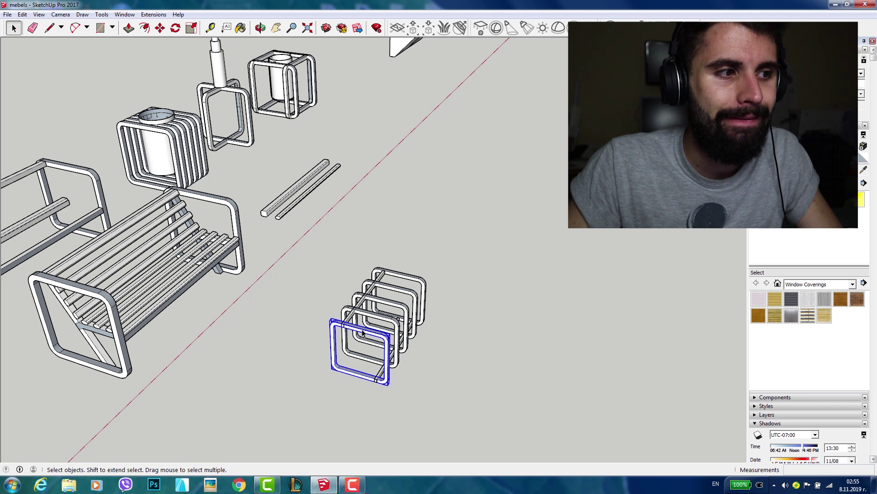
{"action": "middle_click_drag", "start_coordinate": [239, 279], "coordinate": [132, 281]}
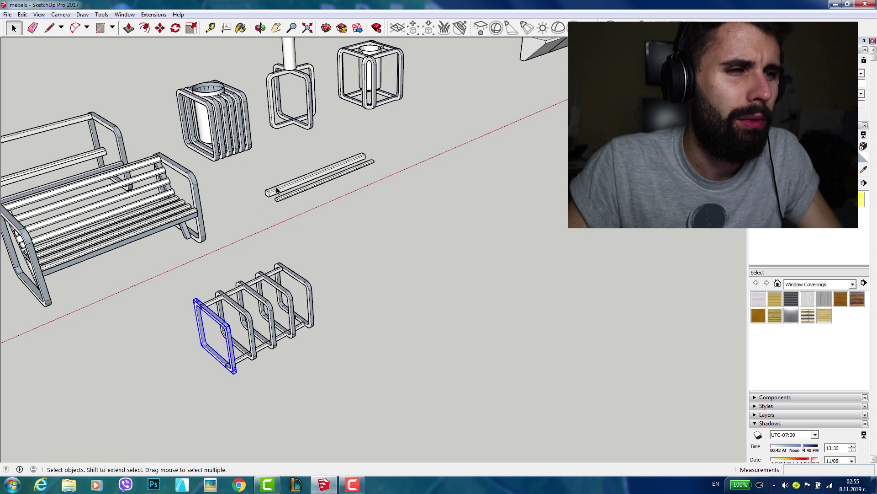
{"action": "left_click", "coordinate": [312, 104]}
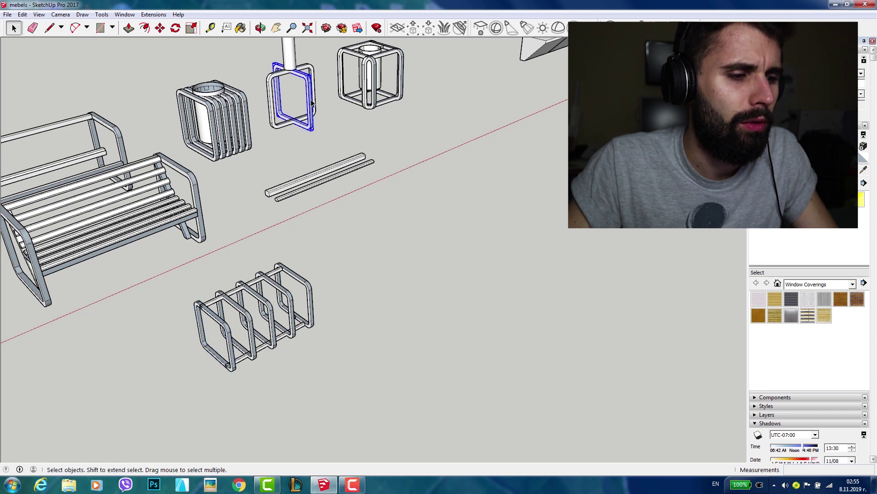
{"action": "left_click", "coordinate": [309, 71], "text": "shift"}
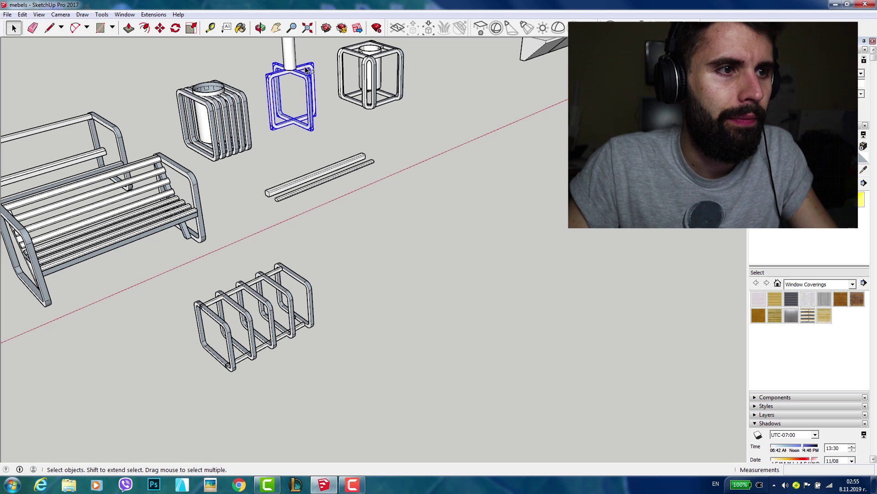
{"action": "key", "text": "m"}
{"action": "left_click", "coordinate": [304, 69]}
{"action": "key", "text": "ctrl"}
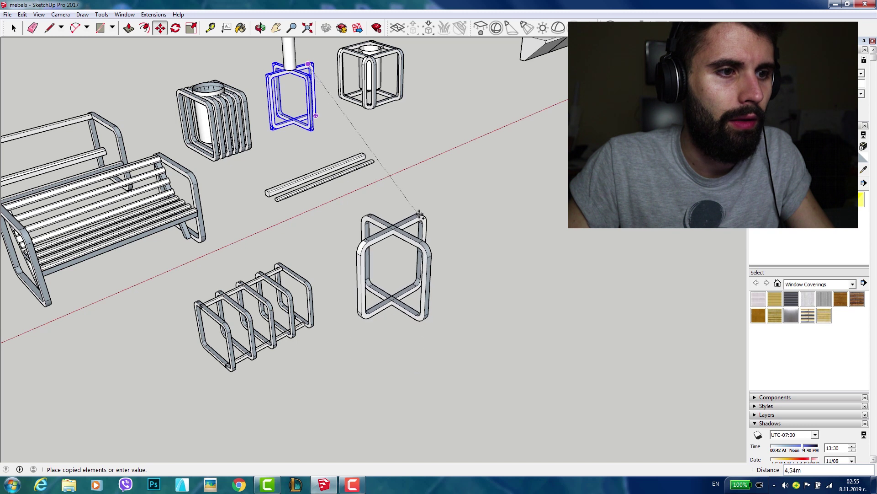
{"action": "left_click", "coordinate": [418, 206]}
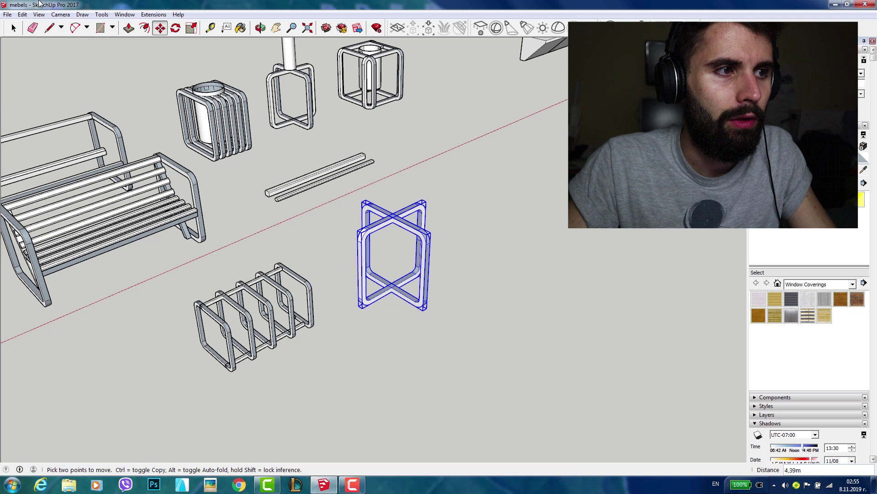
Scale the copied crossed stand taller, then shrink it uniformly into a narrow upright frame
{"action": "left_click", "coordinate": [191, 28]}
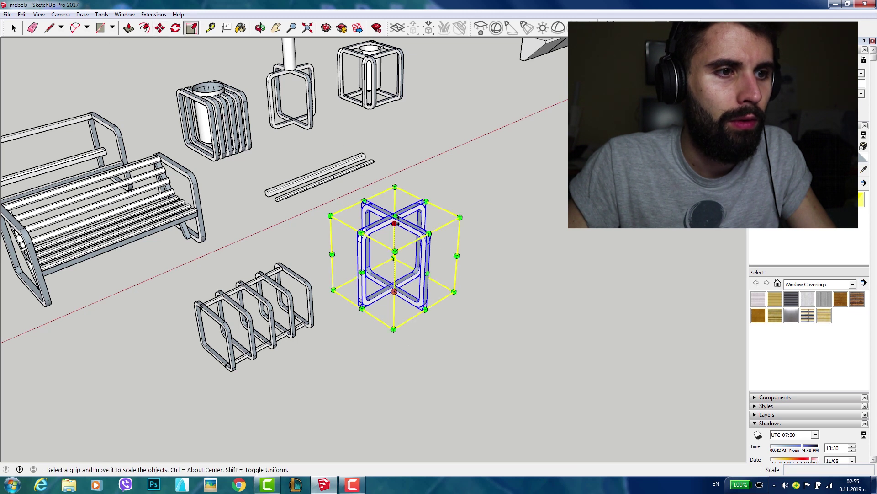
{"action": "left_click_drag", "start_coordinate": [395, 216], "coordinate": [396, 159]}
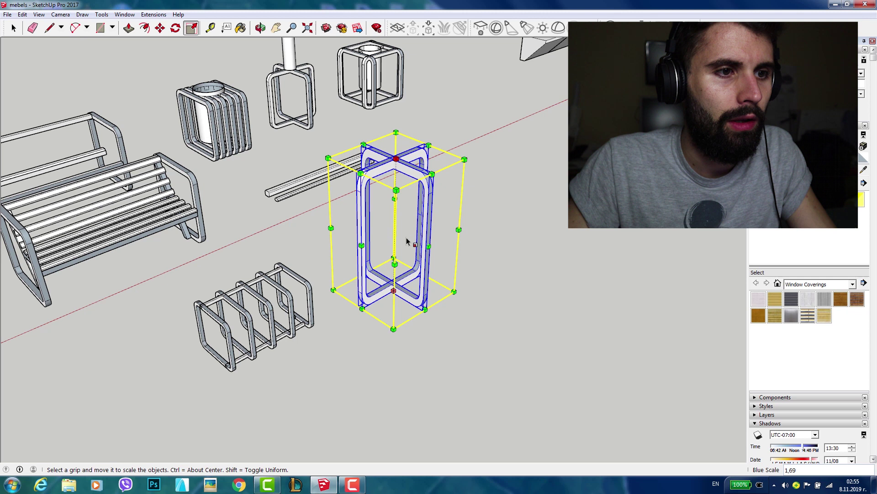
{"action": "mouse_move", "coordinate": [463, 159]}
{"action": "left_mouse_down"}
{"action": "mouse_move", "coordinate": [405, 223]}
{"action": "mouse_move", "coordinate": [407, 187]}
{"action": "mouse_move", "coordinate": [379, 215]}
{"action": "left_mouse_up"}
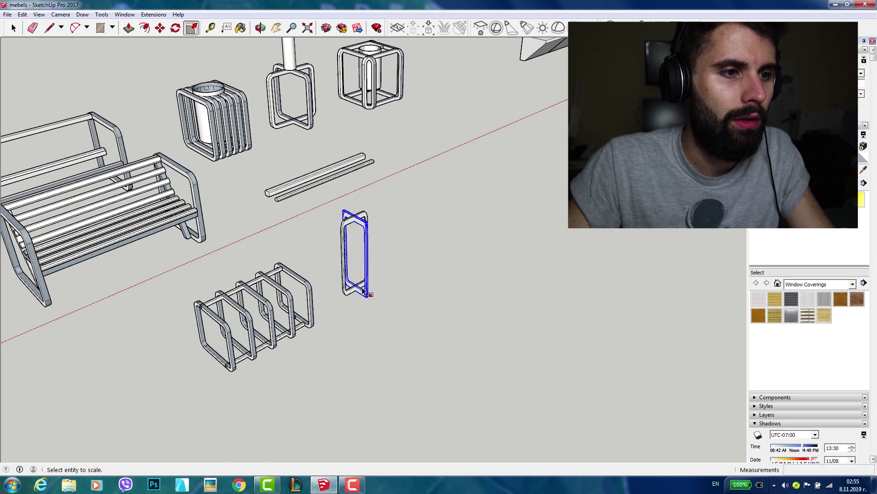
{"action": "scroll", "coordinate": [363, 292], "scroll_direction": "up", "scroll_amount": 2}
{"action": "scroll", "coordinate": [367, 299], "scroll_direction": "up", "scroll_amount": 1}
{"action": "mouse_move", "coordinate": [377, 273]}
{"action": "middle_mouse_down"}
{"action": "mouse_move", "coordinate": [337, 241]}
{"action": "mouse_move", "coordinate": [309, 312]}
{"action": "mouse_move", "coordinate": [398, 304]}
{"action": "mouse_move", "coordinate": [439, 260]}
{"action": "middle_mouse_up"}
{"action": "scroll", "coordinate": [442, 253], "scroll_direction": "down", "scroll_amount": 3}
{"action": "scroll", "coordinate": [439, 254], "scroll_direction": "down", "scroll_amount": 2}
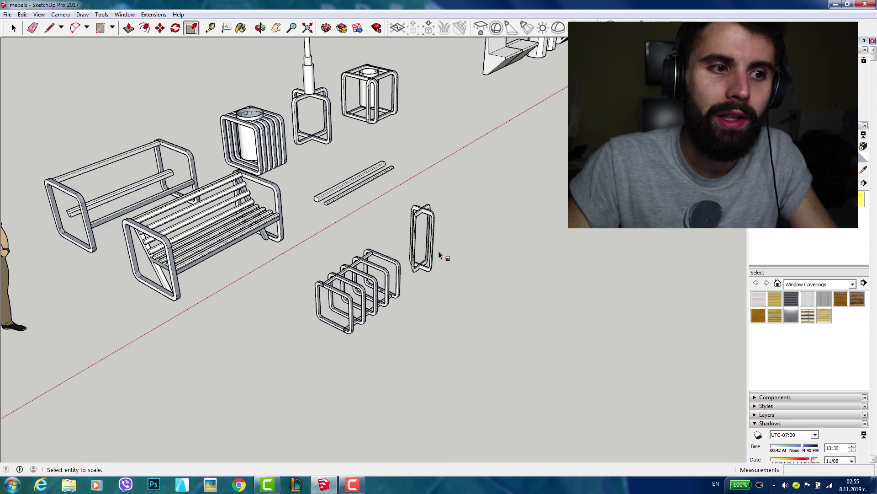
{"action": "scroll", "coordinate": [439, 254], "scroll_direction": "up", "scroll_amount": 2}
{"action": "scroll", "coordinate": [434, 268], "scroll_direction": "up", "scroll_amount": 2}
{"action": "scroll", "coordinate": [429, 274], "scroll_direction": "up", "scroll_amount": 2}
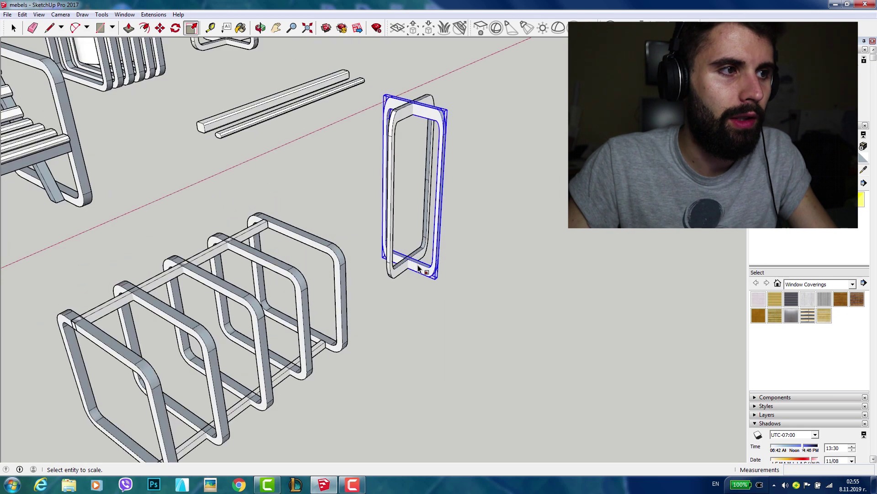
{"action": "key", "text": "space"}
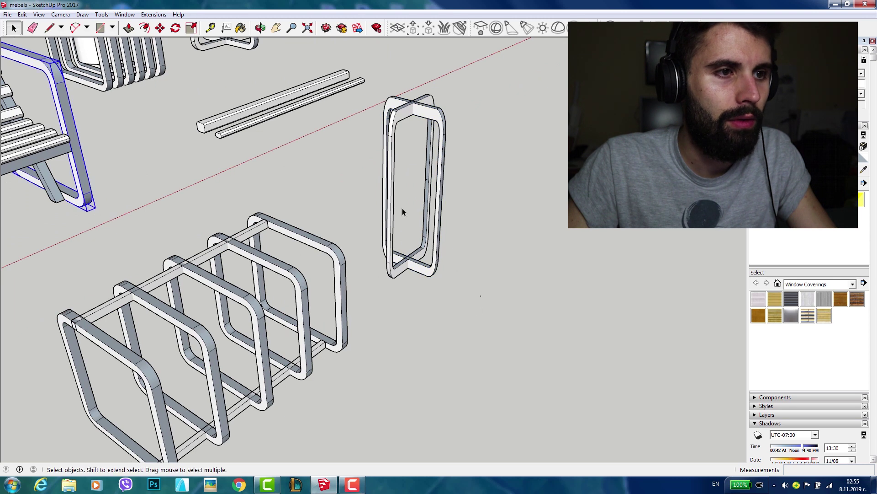
Copy the upright crossed frame about 0,57 m to the right of the original
{"action": "left_click_drag", "start_coordinate": [499, 335], "coordinate": [383, 218]}
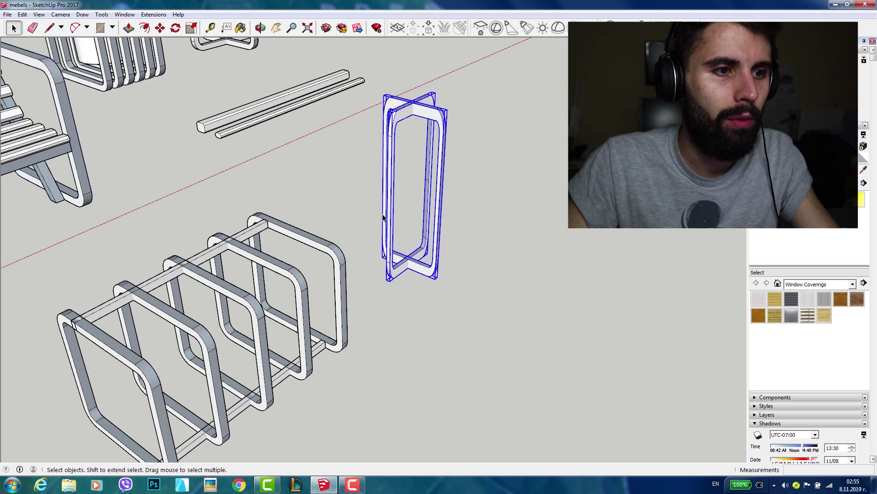
{"action": "key", "text": "m"}
{"action": "left_click", "coordinate": [410, 260]}
{"action": "key", "text": "ctrl"}
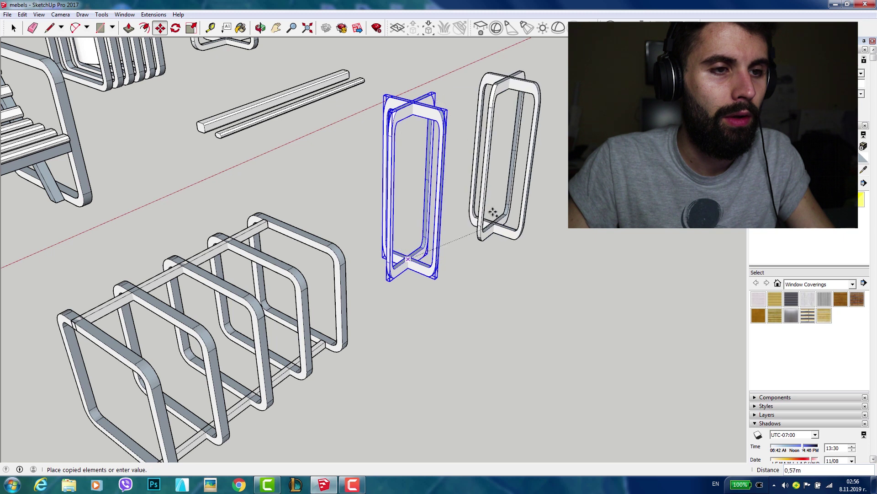
{"action": "left_click", "coordinate": [502, 234]}
{"action": "scroll", "coordinate": [493, 211], "scroll_direction": "up", "scroll_amount": 3}
{"action": "scroll", "coordinate": [492, 211], "scroll_direction": "up", "scroll_amount": 2}
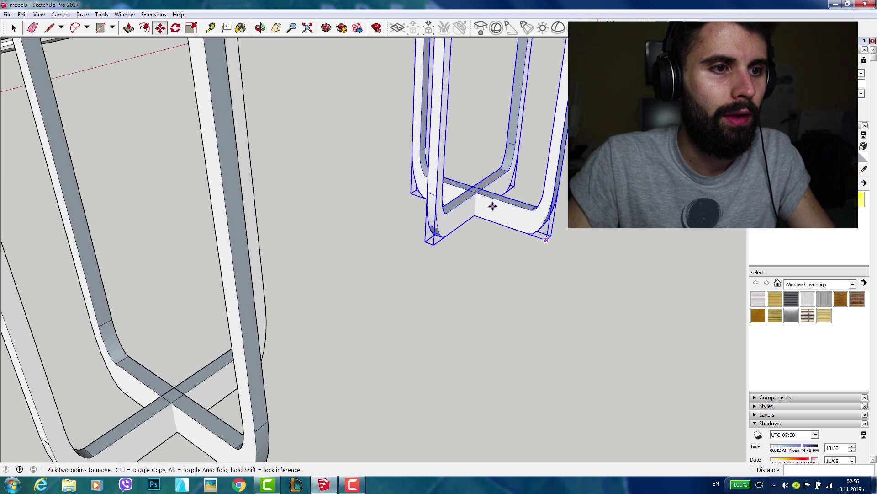
{"action": "scroll", "coordinate": [490, 202], "scroll_direction": "up", "scroll_amount": 2}
{"action": "scroll", "coordinate": [489, 202], "scroll_direction": "up", "scroll_amount": 2}
{"action": "scroll", "coordinate": [463, 190], "scroll_direction": "up", "scroll_amount": 2}
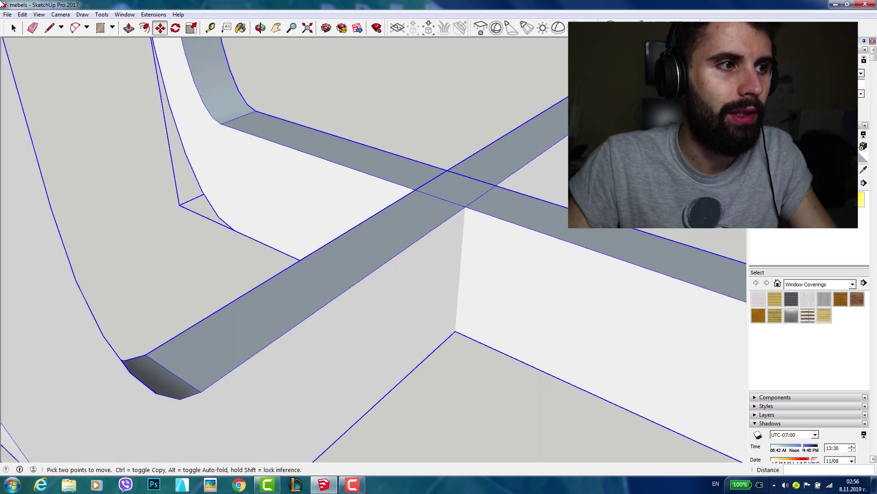
Draw a diagonal helper line across the base-bar crossing and a small circle at its midpoint
{"action": "left_click", "coordinate": [51, 30]}
{"action": "left_click", "coordinate": [447, 170]}
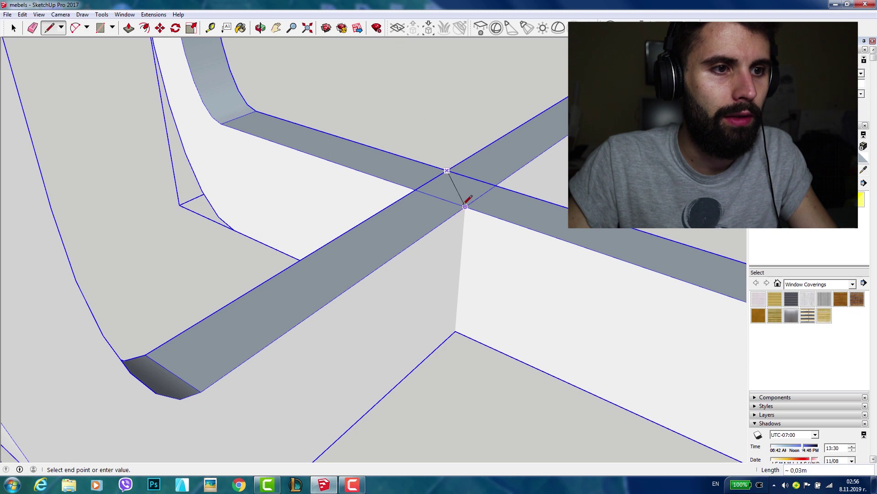
{"action": "left_click", "coordinate": [464, 206]}
{"action": "left_click", "coordinate": [75, 28]}
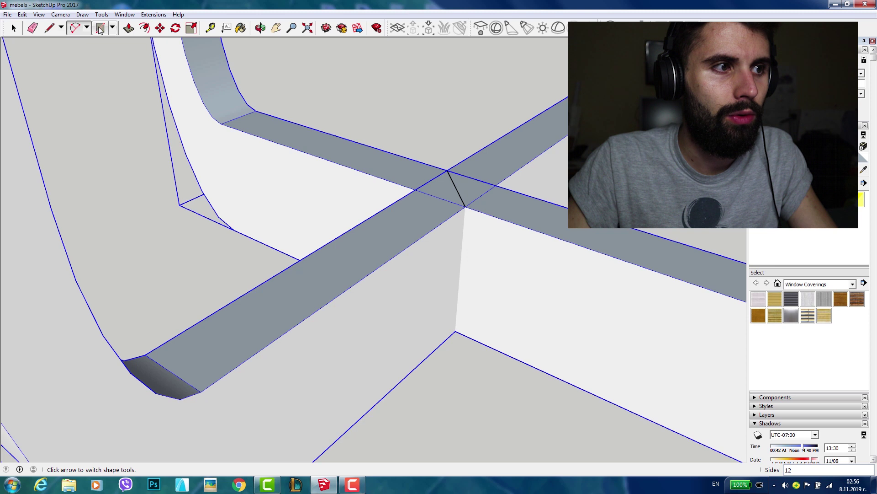
{"action": "left_click", "coordinate": [100, 29]}
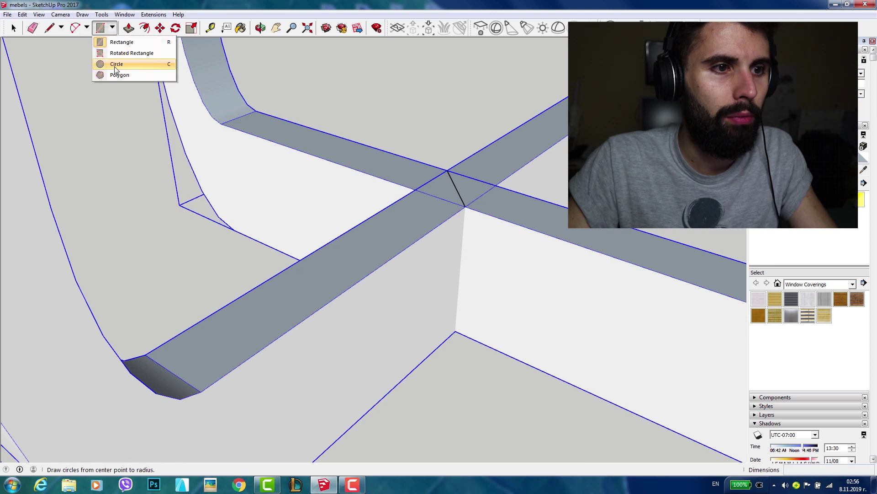
{"action": "left_click", "coordinate": [115, 66]}
{"action": "left_click", "coordinate": [455, 187]}
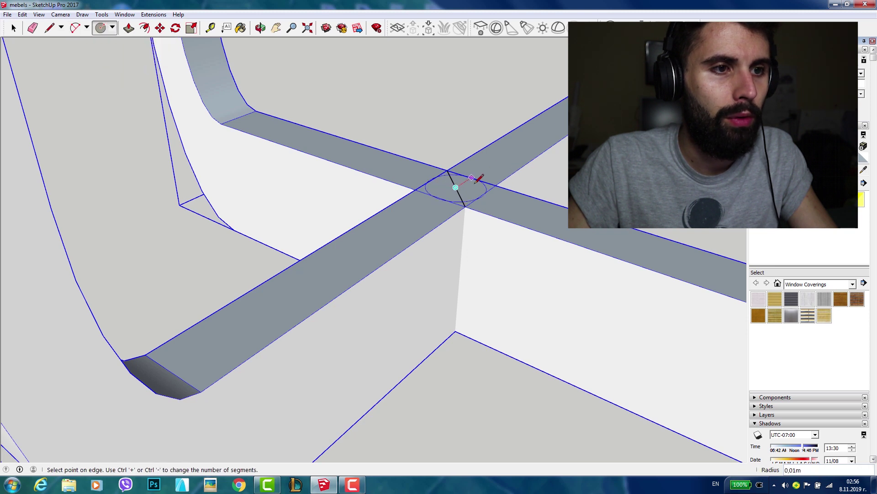
{"action": "left_click", "coordinate": [500, 183]}
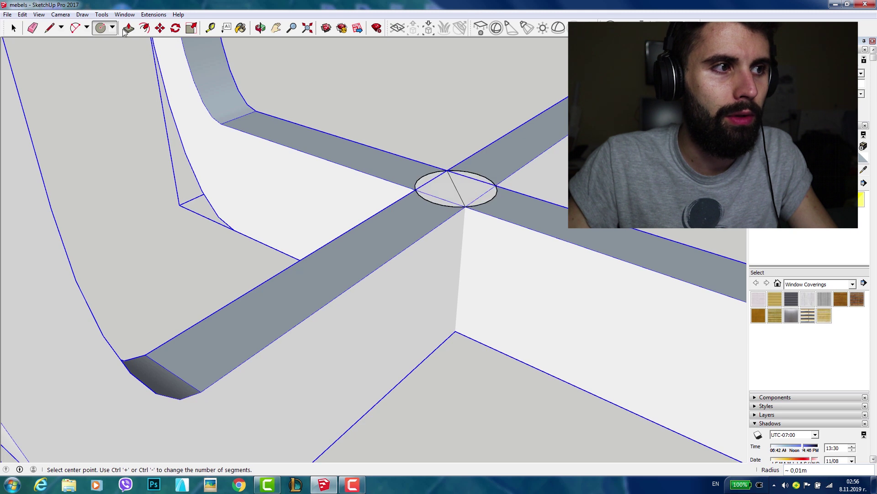
Delete the diagonal helper edge, with an undo and redo along the way
{"action": "left_click", "coordinate": [13, 27]}
{"action": "left_click", "coordinate": [457, 192]}
{"action": "key", "text": "Delete"}
{"action": "key", "text": "ctrl+z"}
{"action": "key", "text": "ctrl+y"}
{"action": "key", "text": "ctrl+z"}
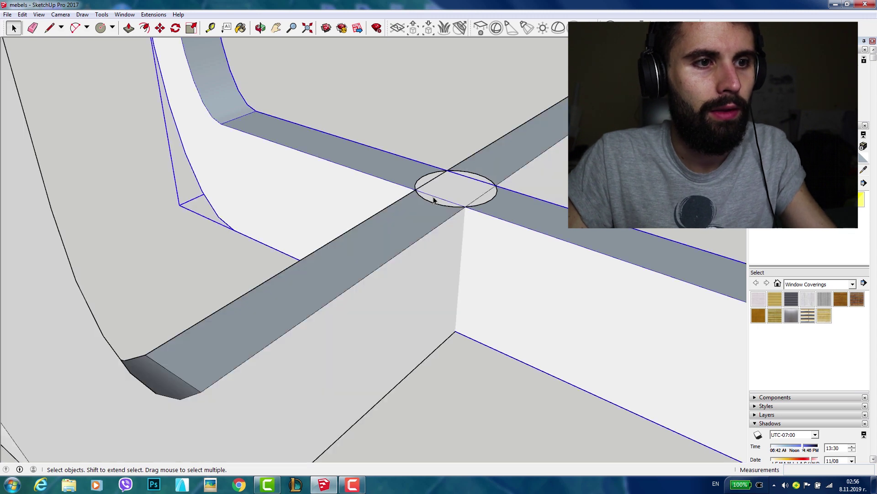
Push/pull the small circle upward into a thin vertical rod
{"action": "left_click", "coordinate": [129, 28]}
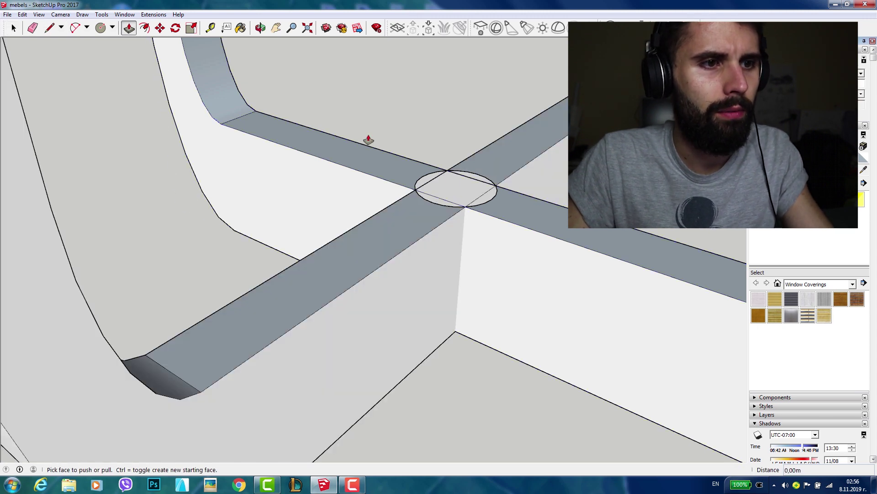
{"action": "left_click", "coordinate": [449, 186]}
{"action": "scroll", "coordinate": [448, 101], "scroll_direction": "down", "scroll_amount": 3}
{"action": "scroll", "coordinate": [449, 103], "scroll_direction": "down", "scroll_amount": 3}
{"action": "mouse_move", "coordinate": [449, 111]}
{"action": "middle_mouse_down"}
{"action": "mouse_move", "coordinate": [425, 247]}
{"action": "mouse_move", "coordinate": [448, 198]}
{"action": "middle_mouse_up"}
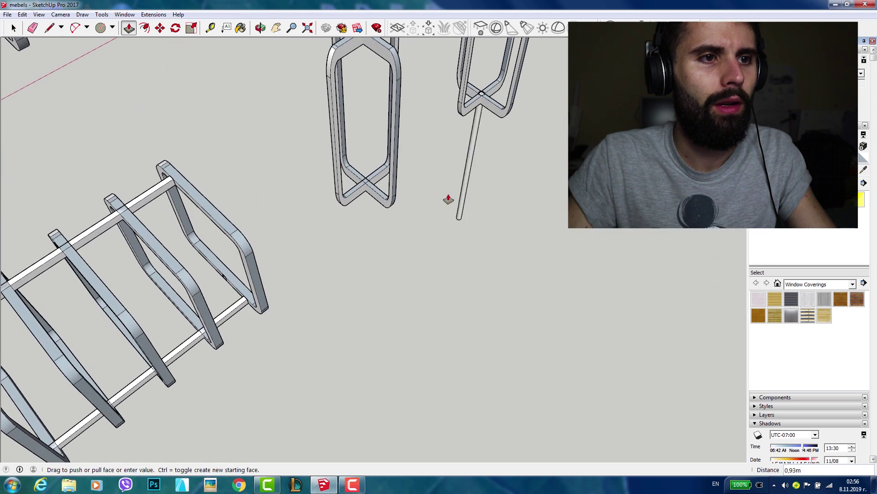
{"action": "middle_click_drag", "start_coordinate": [419, 247], "coordinate": [305, 250], "text": "shift"}
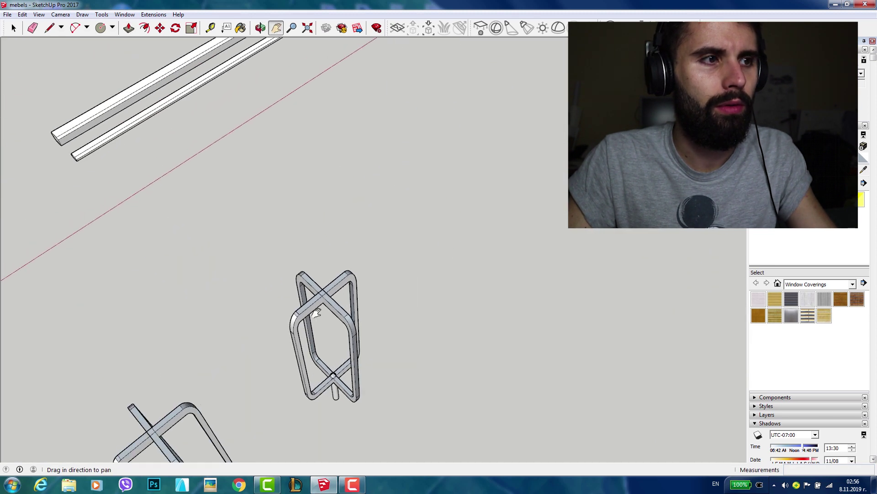
Draw a 0,05 m radius circle at the crossing of the frame's base bars
{"action": "left_click", "coordinate": [192, 29]}
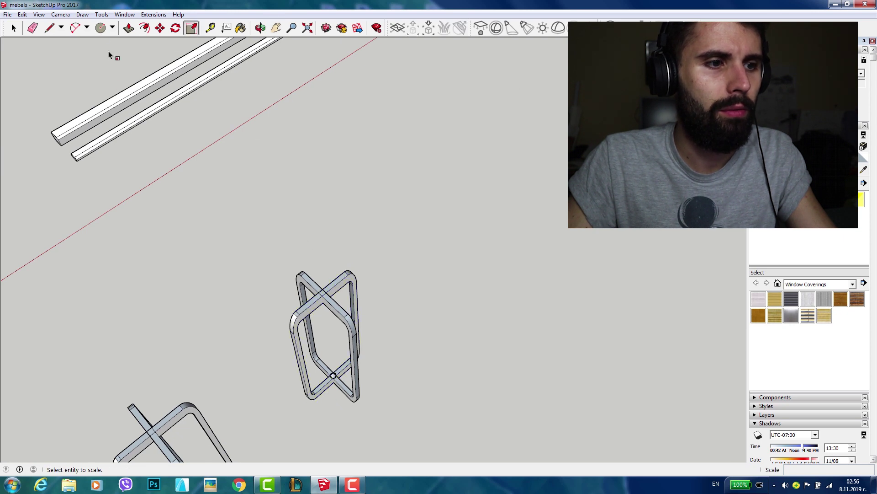
{"action": "left_click", "coordinate": [127, 29]}
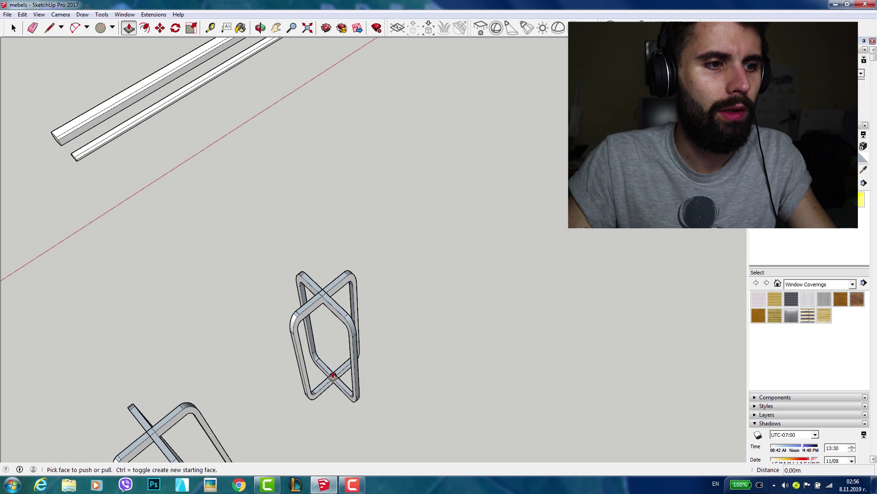
{"action": "left_click_drag", "start_coordinate": [332, 376], "coordinate": [330, 375]}
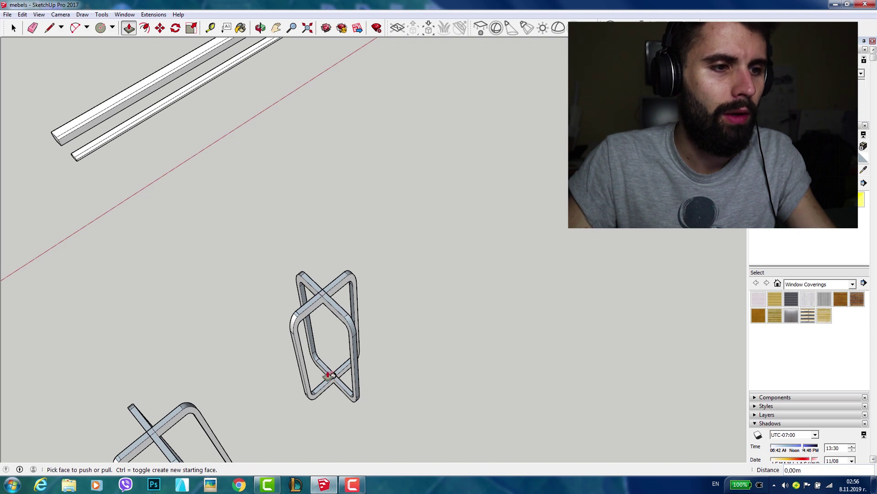
{"action": "scroll", "coordinate": [330, 376], "scroll_direction": "up", "scroll_amount": 1}
{"action": "scroll", "coordinate": [330, 403], "scroll_direction": "up", "scroll_amount": 2}
{"action": "scroll", "coordinate": [333, 402], "scroll_direction": "up", "scroll_amount": 2}
{"action": "scroll", "coordinate": [334, 390], "scroll_direction": "up", "scroll_amount": 2}
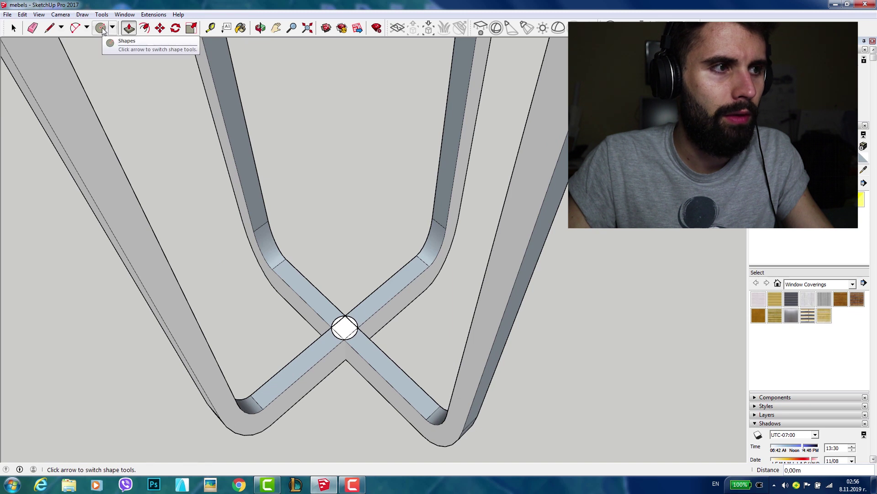
{"action": "key", "text": "space"}
{"action": "scroll", "coordinate": [328, 329], "scroll_direction": "up", "scroll_amount": 3}
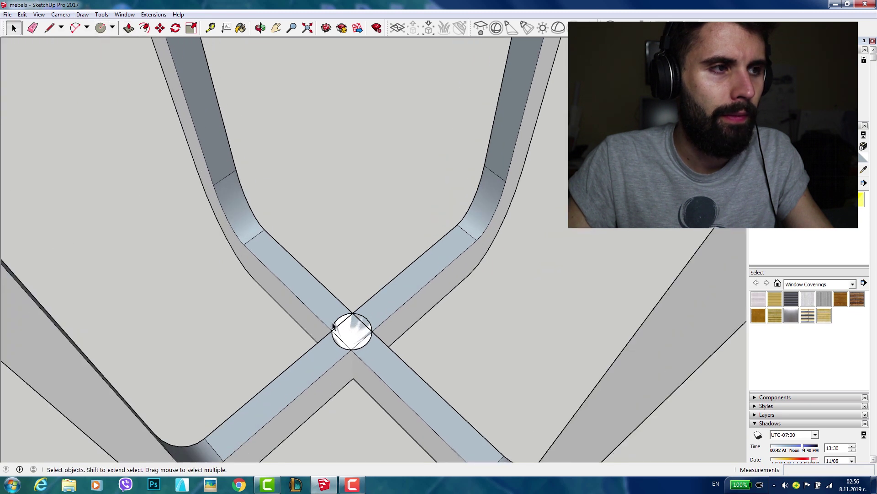
{"action": "scroll", "coordinate": [328, 328], "scroll_direction": "up", "scroll_amount": 2}
{"action": "key", "text": "c"}
{"action": "left_click", "coordinate": [370, 338]}
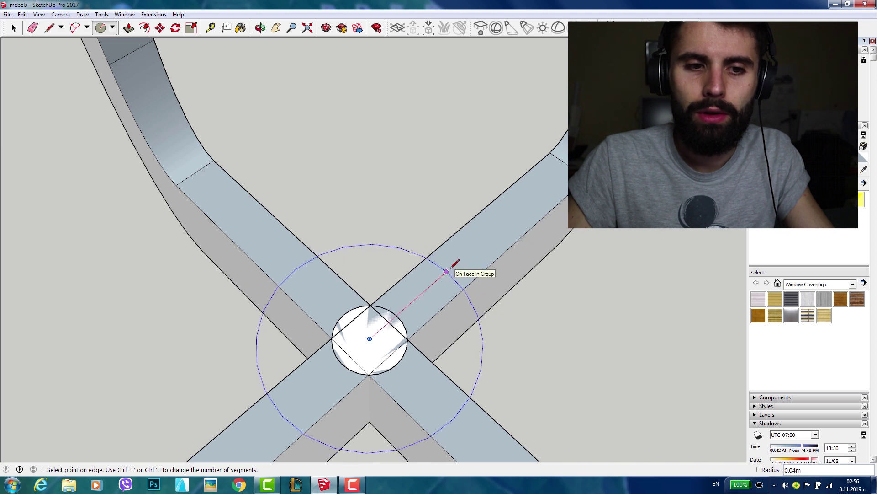
{"action": "left_click", "coordinate": [465, 255]}
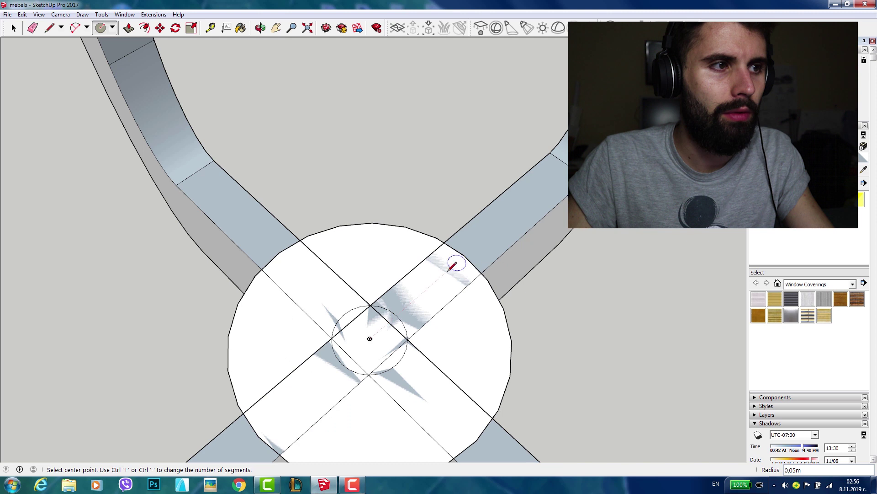
Push/pull the circle up into a 0,80 m tall cylindrical post
{"action": "left_click", "coordinate": [128, 29]}
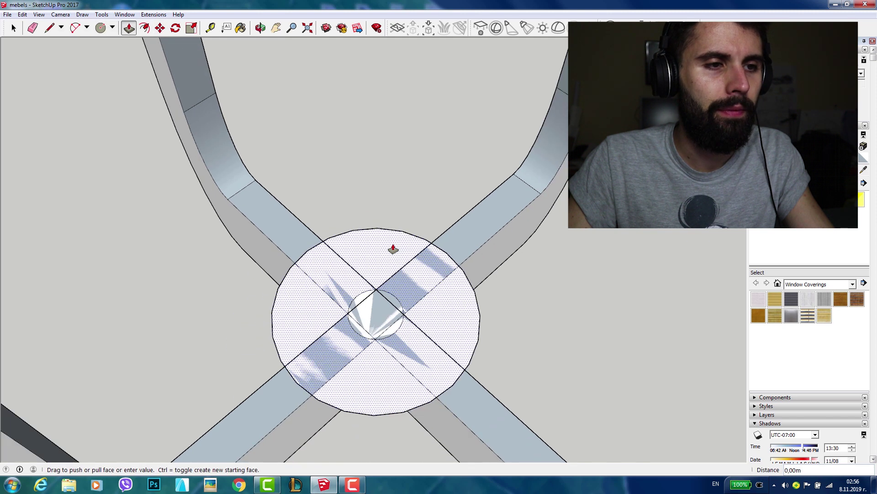
{"action": "scroll", "coordinate": [392, 249], "scroll_direction": "down", "scroll_amount": 3}
{"action": "scroll", "coordinate": [393, 248], "scroll_direction": "down", "scroll_amount": 3}
{"action": "scroll", "coordinate": [392, 248], "scroll_direction": "down", "scroll_amount": 3}
{"action": "left_click", "coordinate": [390, 251]}
{"action": "middle_click_drag", "start_coordinate": [389, 251], "coordinate": [397, 133]}
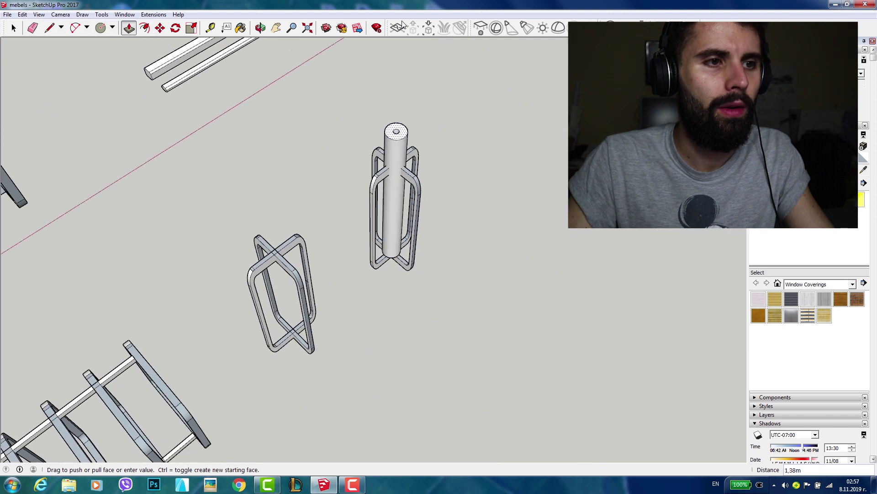
{"action": "left_click_drag", "start_coordinate": [404, 134], "coordinate": [405, 155]}
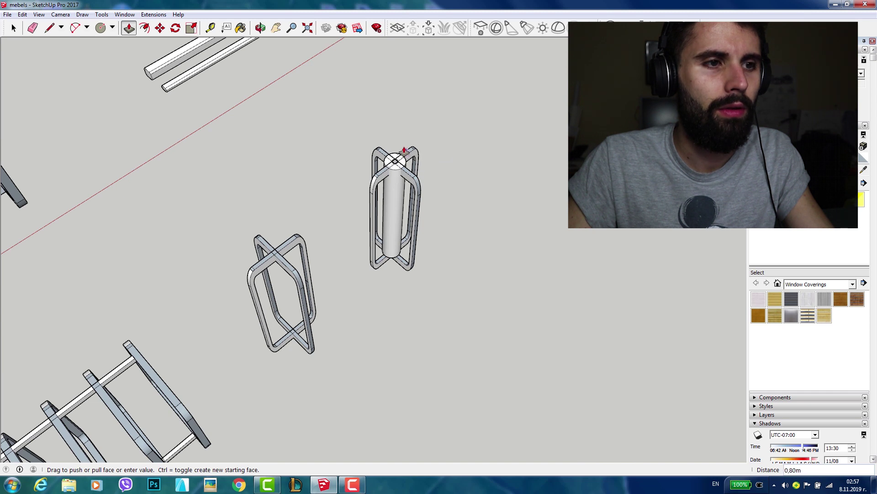
{"action": "left_click", "coordinate": [404, 153]}
{"action": "scroll", "coordinate": [394, 155], "scroll_direction": "up", "scroll_amount": 3}
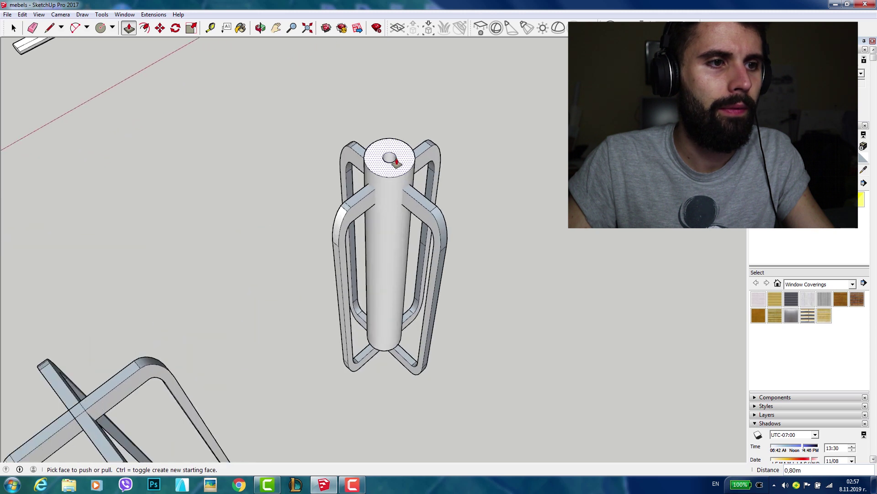
{"action": "scroll", "coordinate": [386, 158], "scroll_direction": "up", "scroll_amount": 3}
{"action": "scroll", "coordinate": [360, 160], "scroll_direction": "up", "scroll_amount": 4}
Try starting lines and circles at the hole's centre, cancelling each attempt
{"action": "key", "text": "l"}
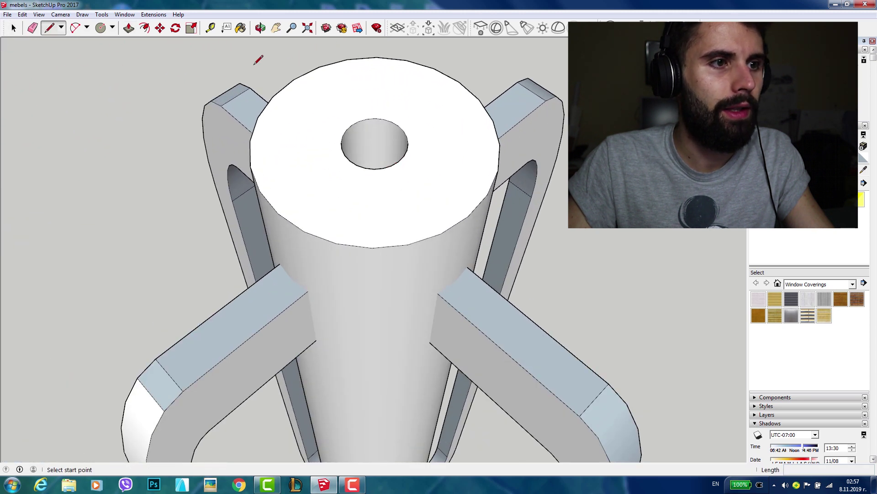
{"action": "left_click", "coordinate": [375, 142]}
{"action": "key", "text": "c"}
{"action": "left_click", "coordinate": [375, 142]}
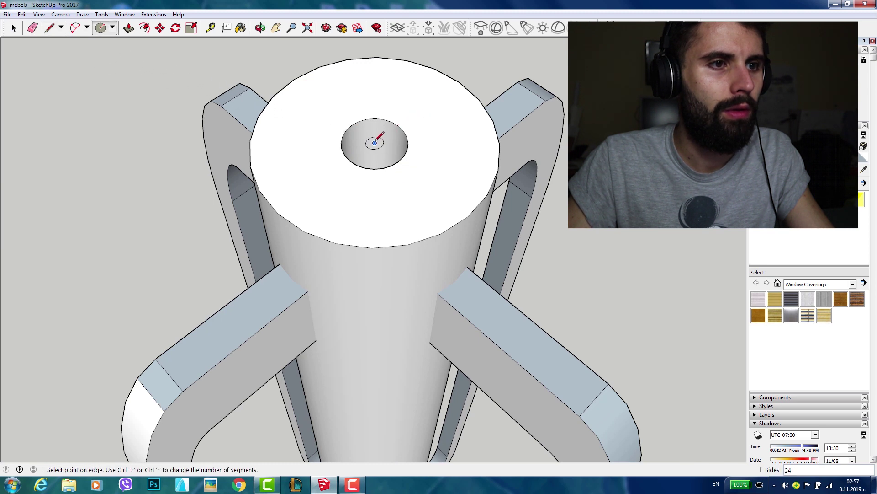
{"action": "key", "text": "Escape"}
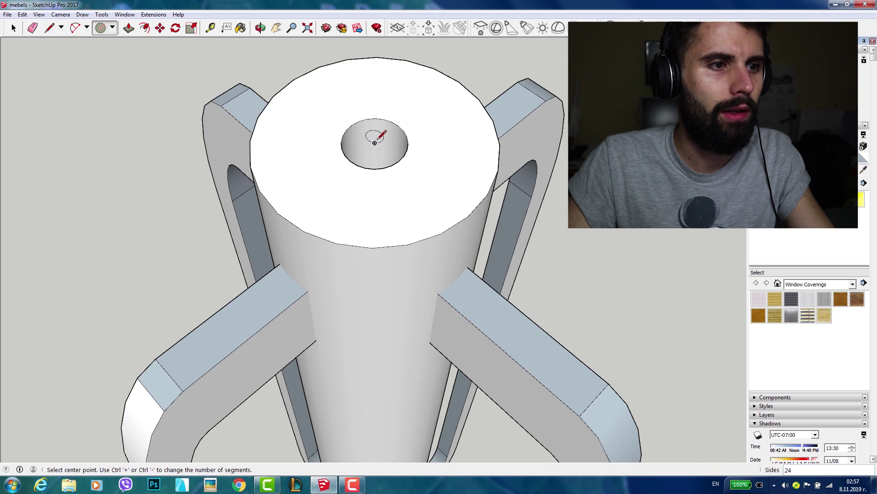
{"action": "left_click", "coordinate": [375, 143]}
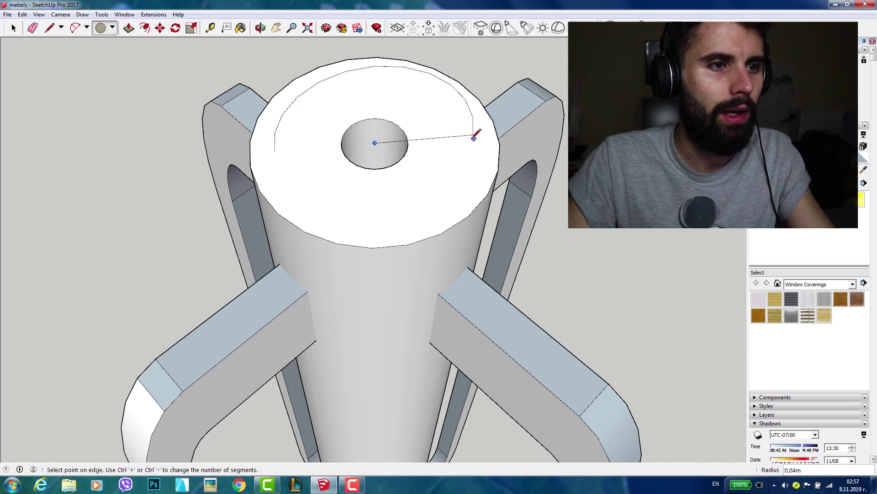
{"action": "key", "text": "Escape"}
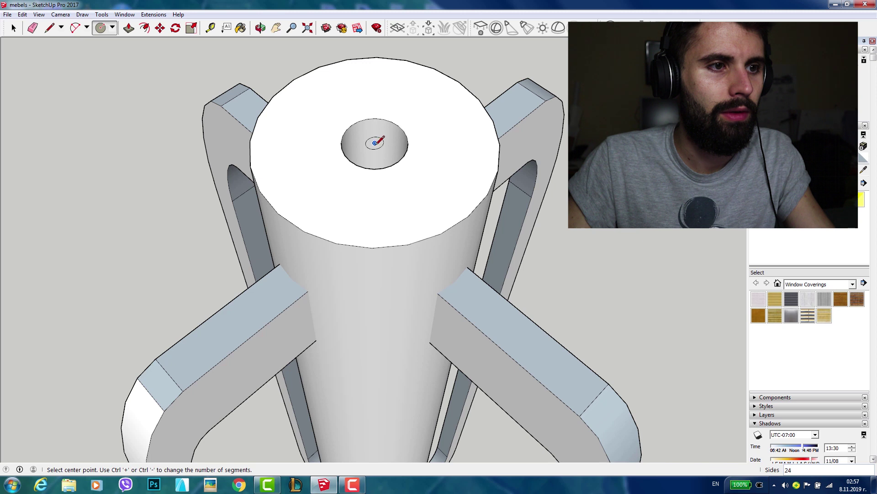
{"action": "left_click", "coordinate": [375, 143]}
{"action": "key", "text": "Escape"}
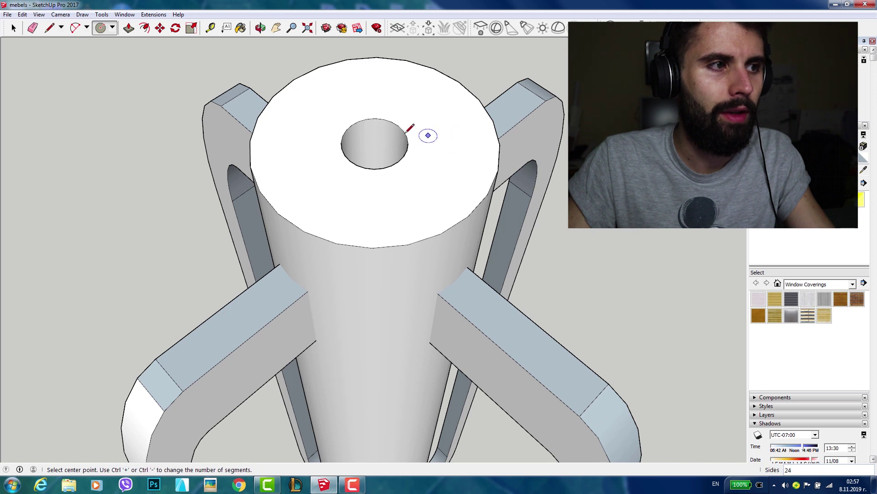
Draw a line from the hole's centre to the rim and a circle around the hole
{"action": "left_click", "coordinate": [49, 27]}
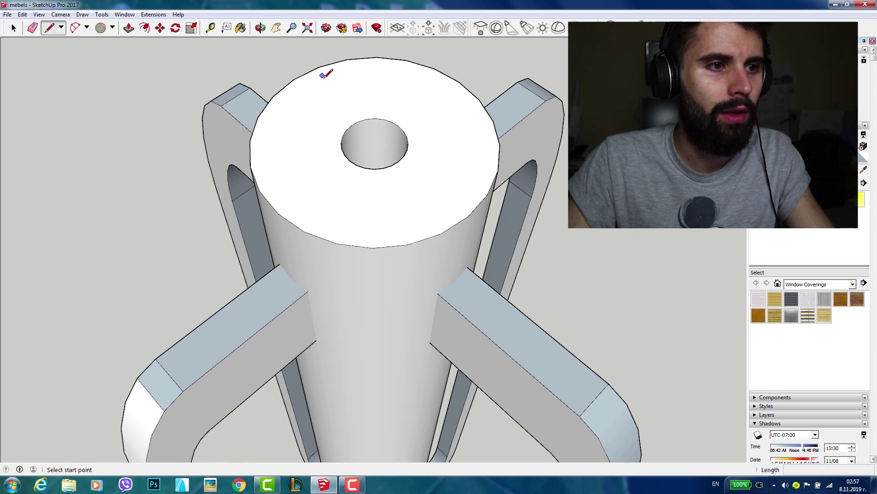
{"action": "left_click", "coordinate": [374, 143]}
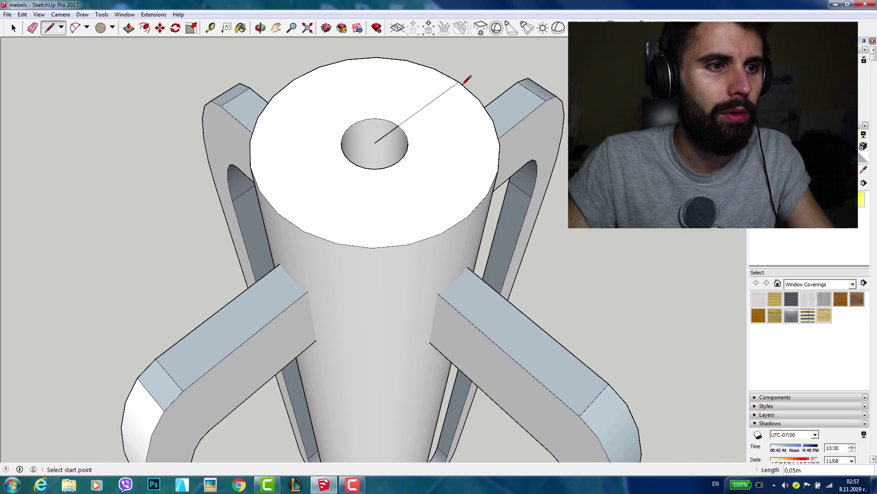
{"action": "left_click", "coordinate": [128, 28]}
{"action": "left_click", "coordinate": [99, 31]}
{"action": "left_click", "coordinate": [374, 142]}
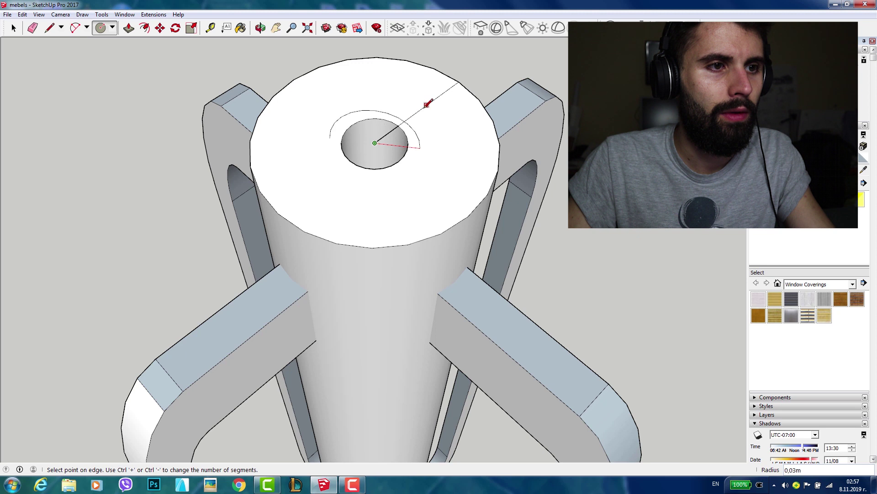
{"action": "left_click", "coordinate": [426, 105]}
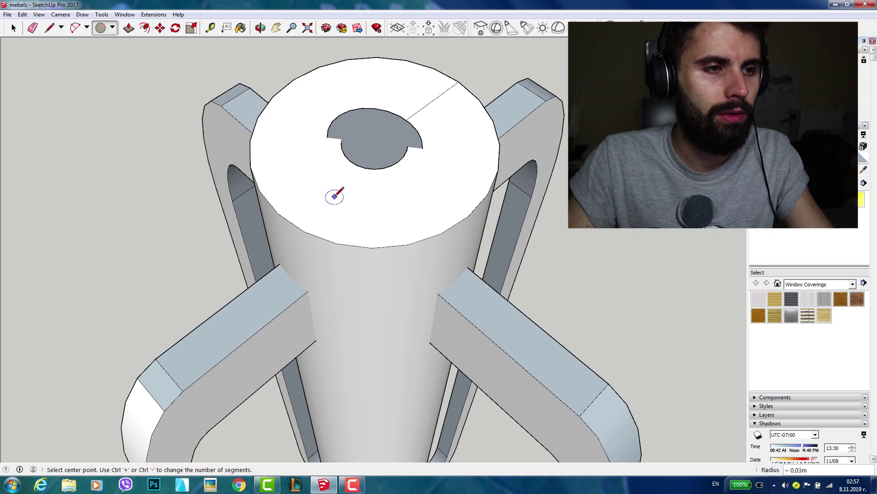
{"action": "scroll", "coordinate": [374, 143], "scroll_direction": "up", "scroll_amount": 2}
{"action": "scroll", "coordinate": [374, 143], "scroll_direction": "down", "scroll_amount": 3}
{"action": "mouse_move", "coordinate": [379, 176]}
{"action": "middle_mouse_down"}
{"action": "mouse_move", "coordinate": [391, 59]}
{"action": "mouse_move", "coordinate": [404, 94]}
{"action": "mouse_move", "coordinate": [358, 162]}
{"action": "mouse_move", "coordinate": [349, 155]}
{"action": "middle_mouse_up"}
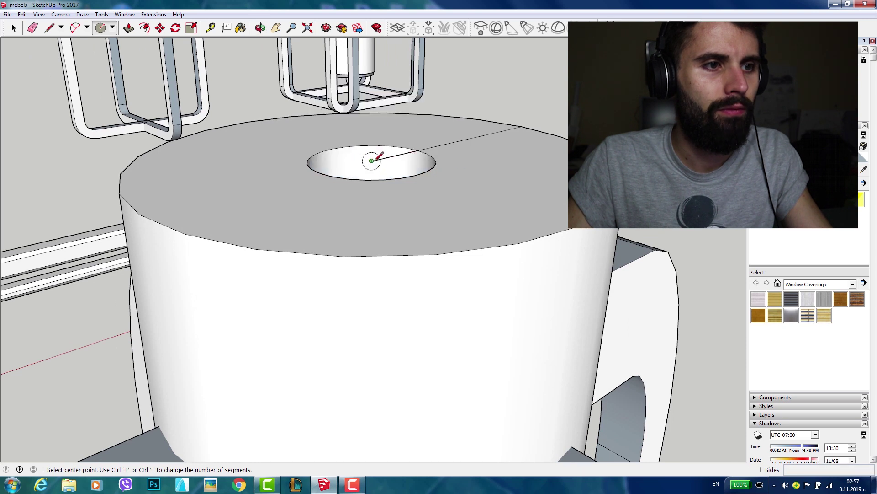
{"action": "mouse_move", "coordinate": [372, 157]}
{"action": "middle_mouse_down"}
{"action": "mouse_move", "coordinate": [391, 130]}
{"action": "mouse_move", "coordinate": [383, 142]}
{"action": "middle_mouse_up"}
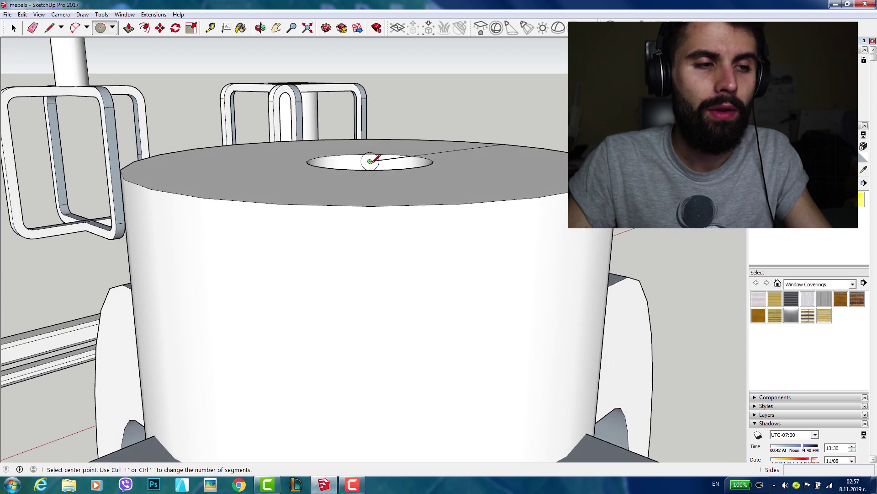
{"action": "middle_click_drag", "start_coordinate": [382, 163], "coordinate": [377, 210]}
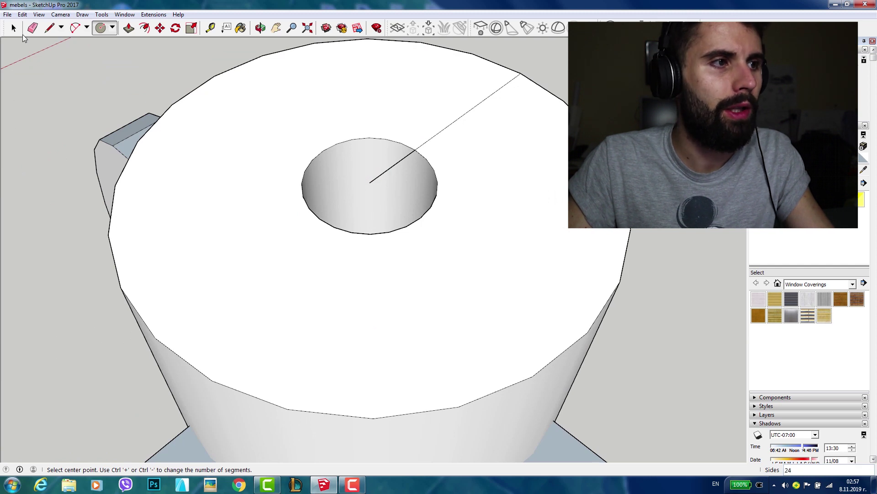
Draw a diameter line across the post top and a 0,04 m circle at its centre
{"action": "key", "text": "l"}
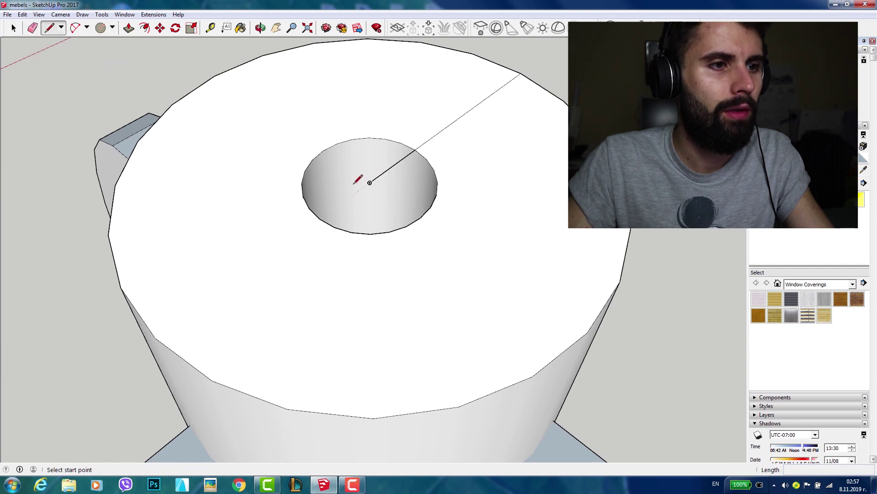
{"action": "left_click", "coordinate": [369, 182]}
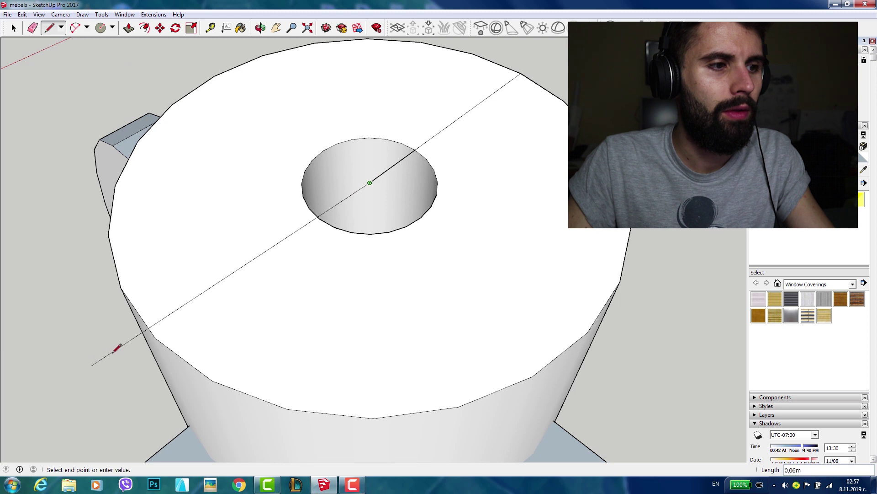
{"action": "left_click", "coordinate": [156, 334]}
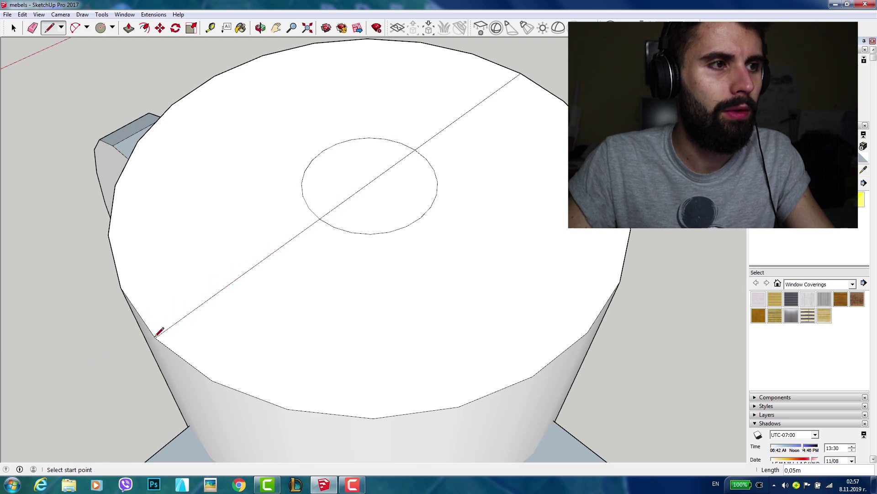
{"action": "left_click", "coordinate": [99, 28]}
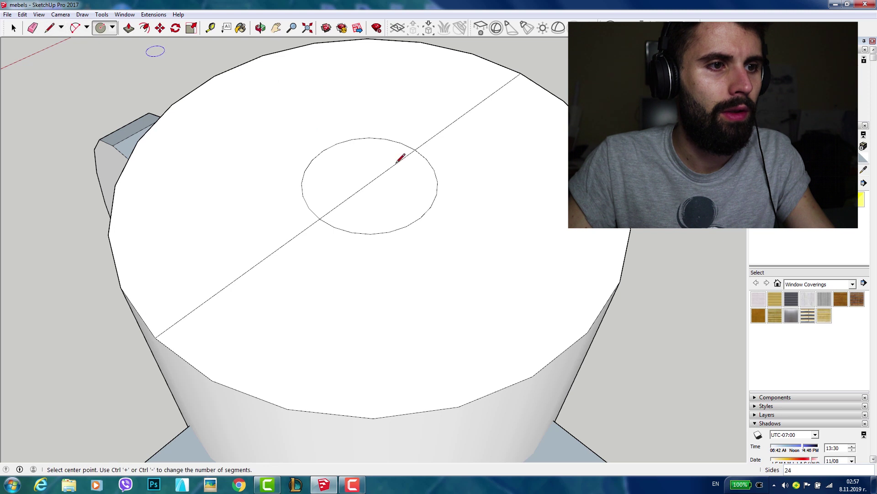
{"action": "left_click", "coordinate": [370, 183]}
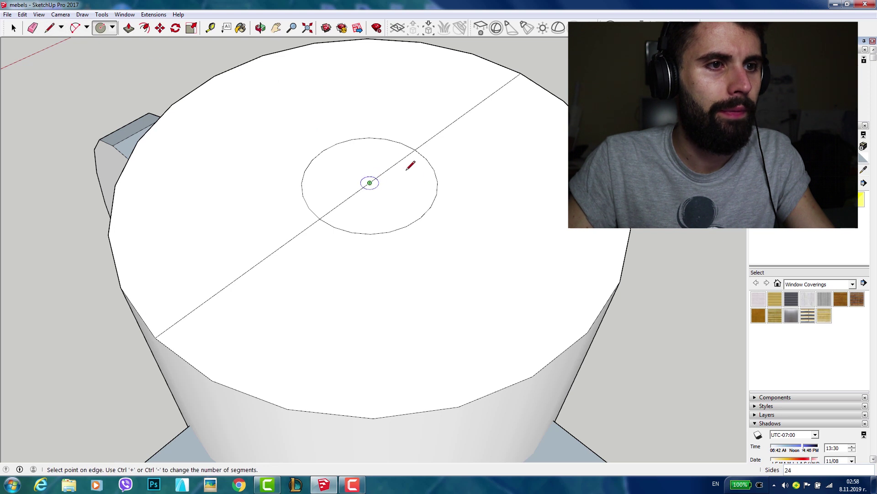
{"action": "left_click", "coordinate": [494, 92]}
{"action": "middle_click_drag", "start_coordinate": [503, 92], "coordinate": [486, 216]}
{"action": "key", "text": "e"}
Erase the extra arc and both pieces of the diameter line
{"action": "left_click", "coordinate": [128, 27]}
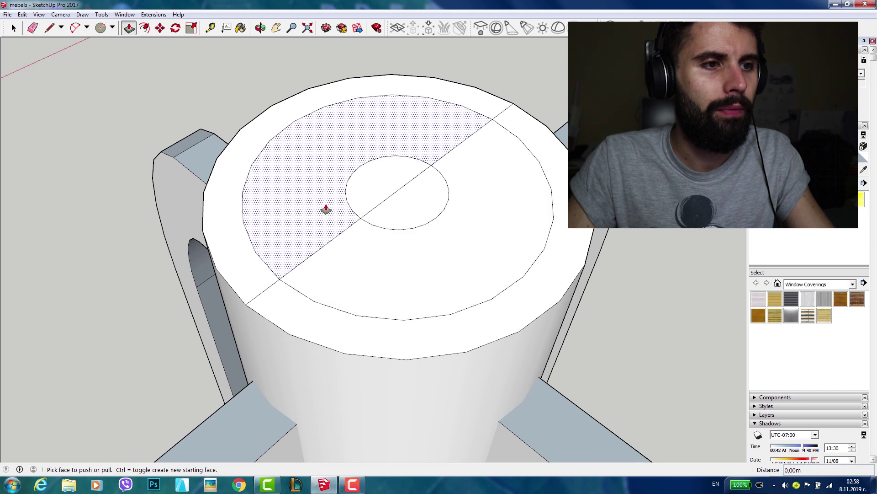
{"action": "left_click", "coordinate": [14, 28]}
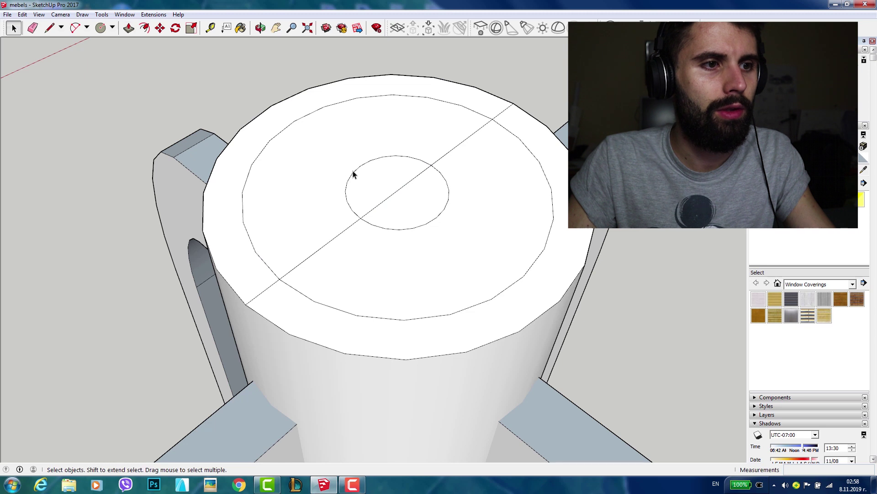
{"action": "left_click", "coordinate": [354, 174]}
{"action": "key", "text": "Delete"}
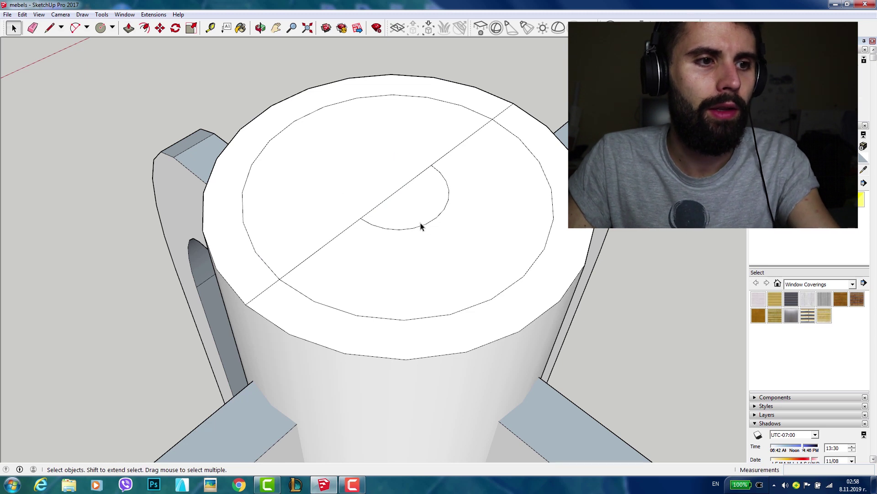
{"action": "left_click", "coordinate": [399, 187]}
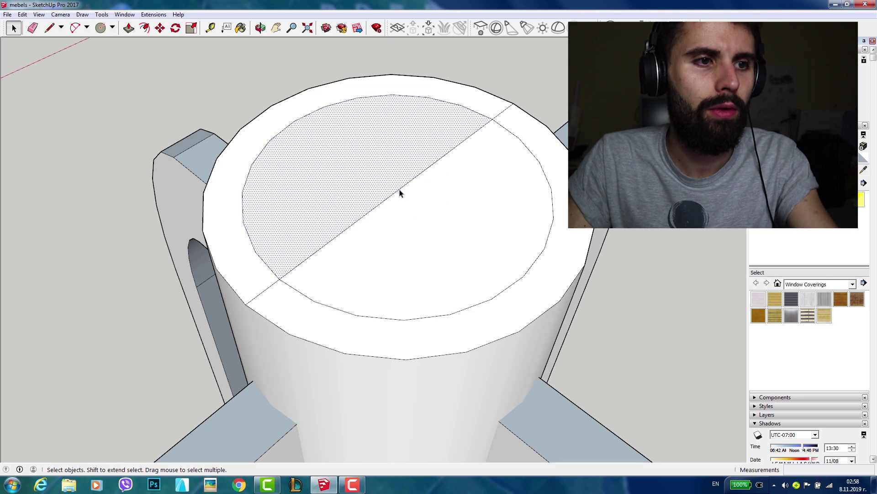
{"action": "key", "text": "Delete"}
{"action": "left_click", "coordinate": [392, 195]}
{"action": "key", "text": "Delete"}
Push/pull the inner disc up 0,41 m into a narrower column
{"action": "scroll", "coordinate": [391, 199], "scroll_direction": "down", "scroll_amount": 2}
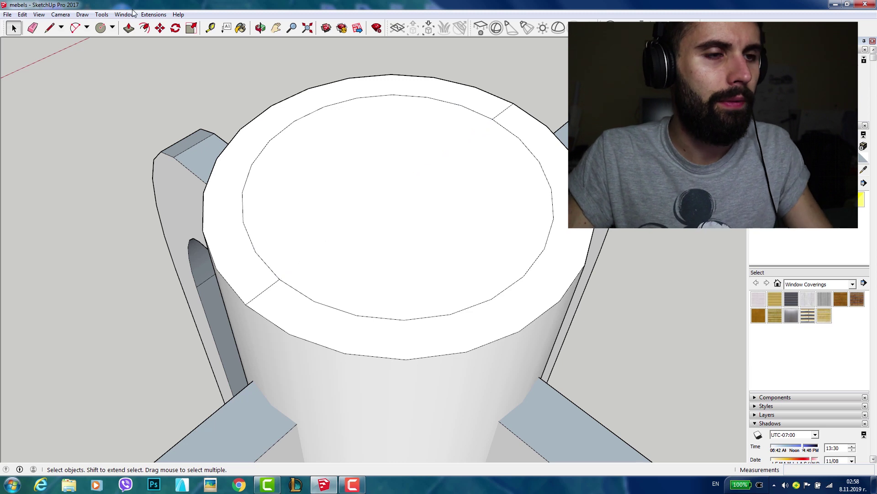
{"action": "left_click", "coordinate": [129, 28]}
{"action": "scroll", "coordinate": [369, 222], "scroll_direction": "down", "scroll_amount": 3}
{"action": "scroll", "coordinate": [369, 227], "scroll_direction": "down", "scroll_amount": 3}
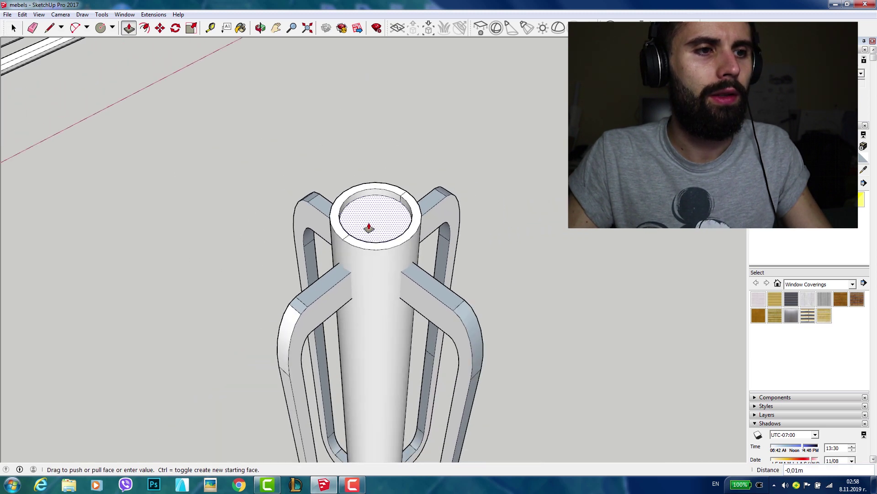
{"action": "scroll", "coordinate": [366, 227], "scroll_direction": "down", "scroll_amount": 2}
{"action": "left_click", "coordinate": [367, 227]}
{"action": "scroll", "coordinate": [363, 167], "scroll_direction": "down", "scroll_amount": 2}
{"action": "scroll", "coordinate": [371, 176], "scroll_direction": "down", "scroll_amount": 3}
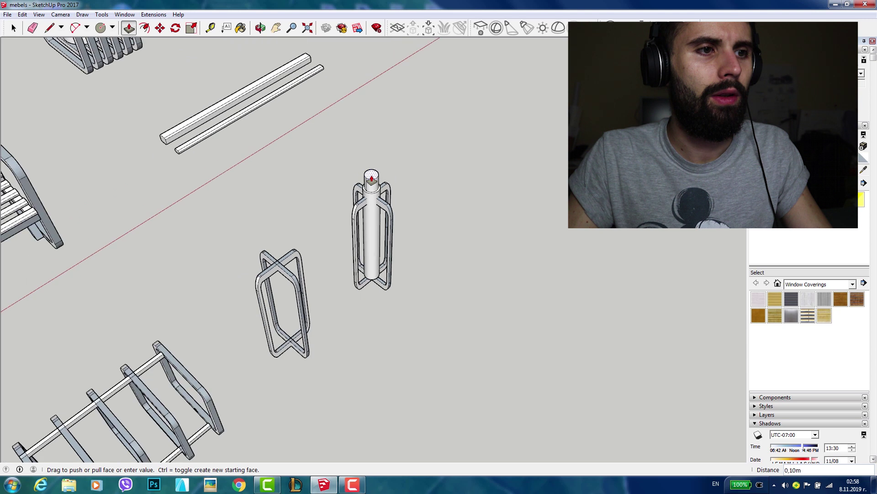
{"action": "left_click", "coordinate": [371, 135]}
{"action": "scroll", "coordinate": [369, 137], "scroll_direction": "up", "scroll_amount": 1}
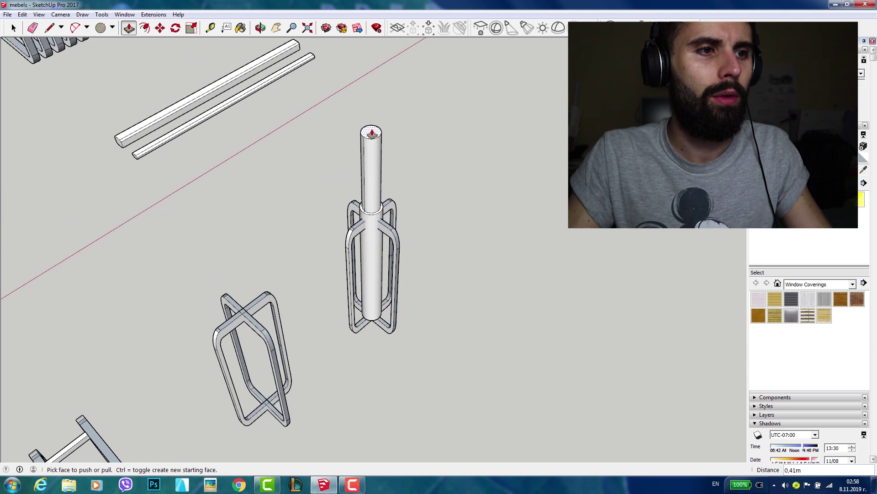
{"action": "scroll", "coordinate": [368, 138], "scroll_direction": "up", "scroll_amount": 2}
{"action": "scroll", "coordinate": [366, 141], "scroll_direction": "up", "scroll_amount": 2}
{"action": "scroll", "coordinate": [367, 142], "scroll_direction": "up", "scroll_amount": 2}
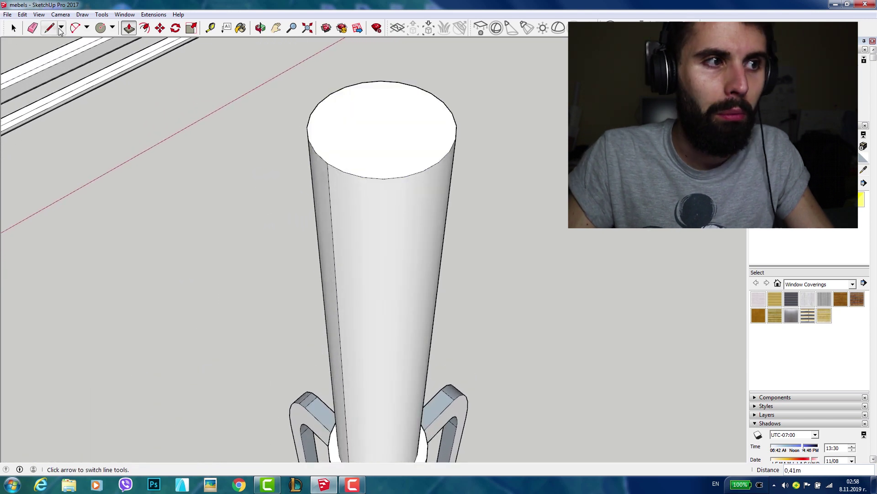
Draw a small circle, about 0,03 m radius, at the centre of the column top
{"action": "left_click", "coordinate": [100, 28]}
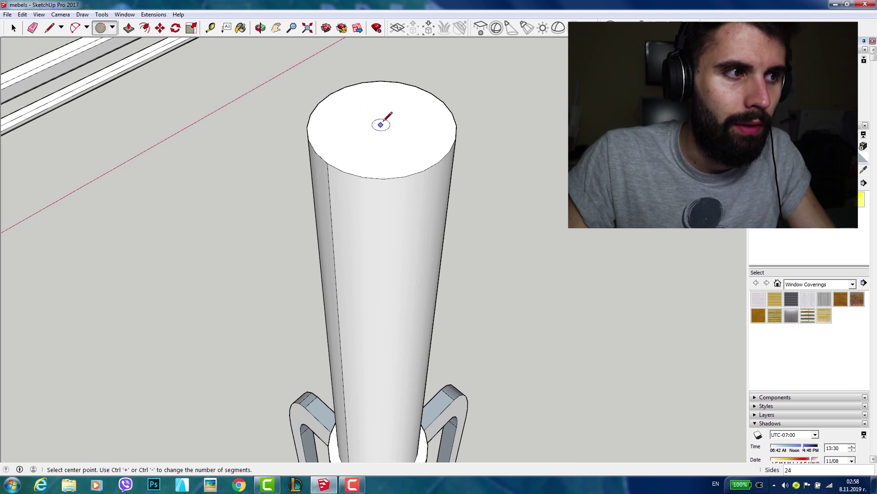
{"action": "left_click", "coordinate": [50, 27]}
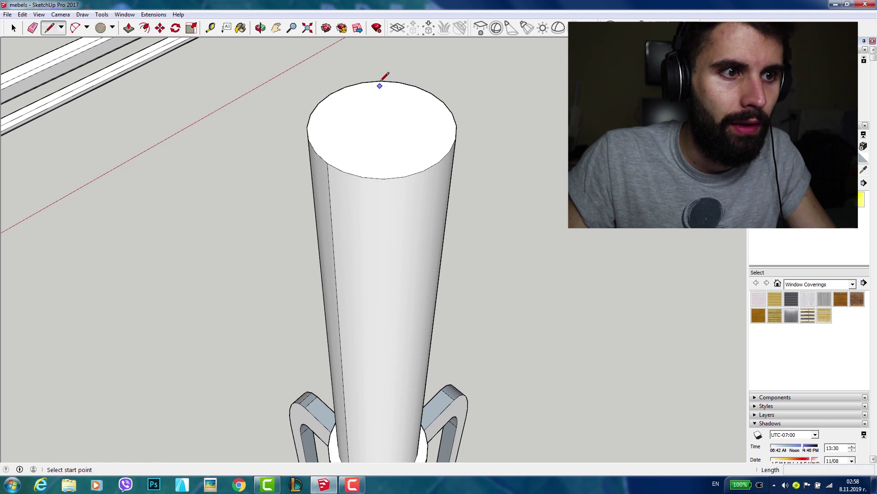
{"action": "left_click", "coordinate": [382, 126]}
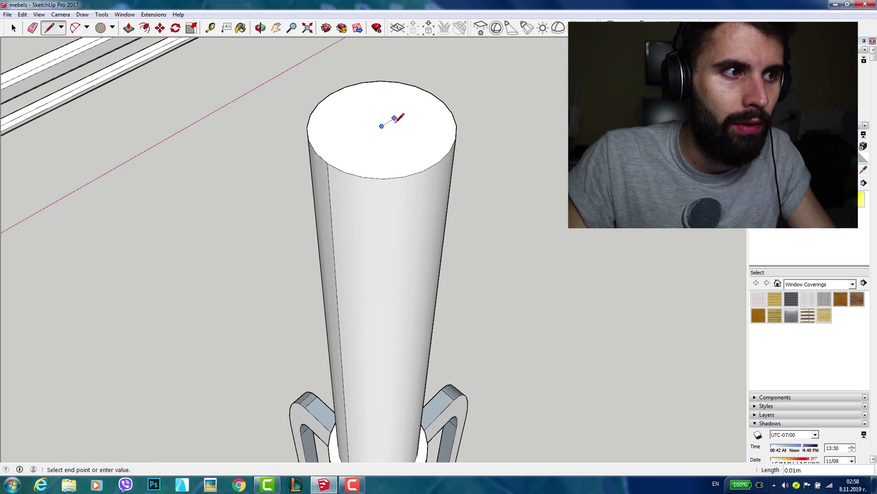
{"action": "key", "text": "Escape"}
{"action": "left_click", "coordinate": [101, 28]}
{"action": "left_click", "coordinate": [382, 125]}
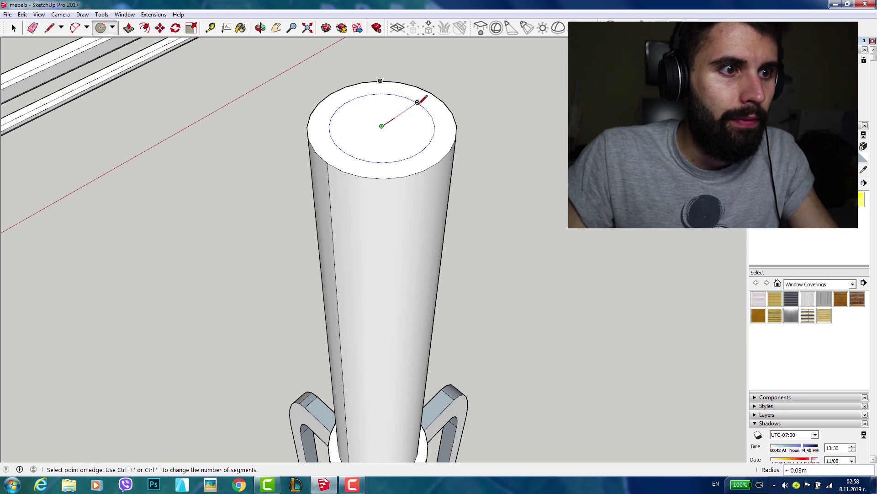
{"action": "left_click", "coordinate": [417, 103]}
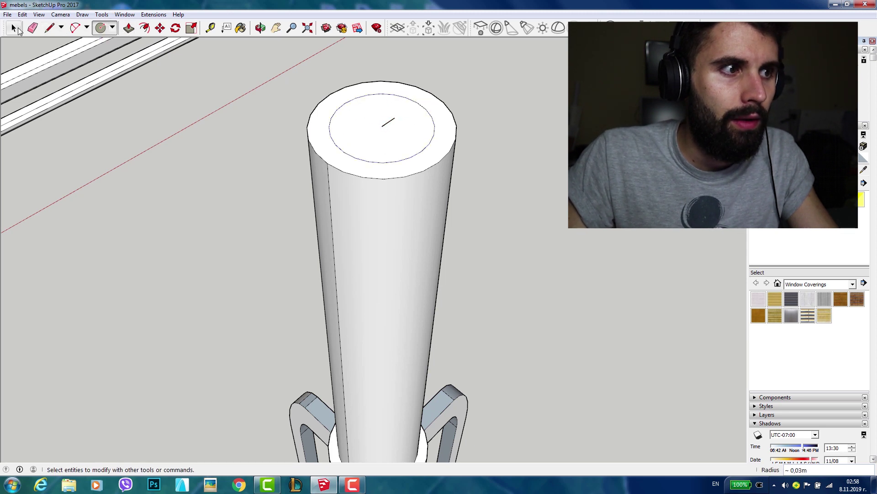
Push/pull the small circle upward into a tall thin tube
{"action": "left_click", "coordinate": [129, 29]}
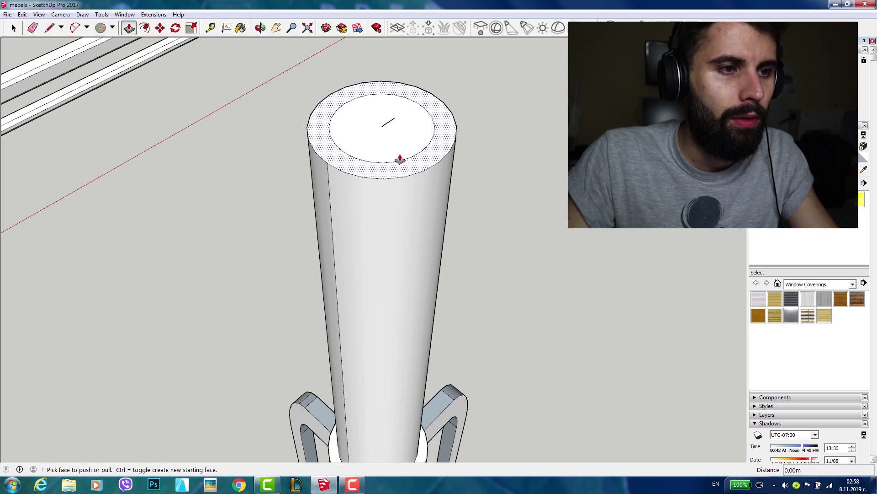
{"action": "left_click", "coordinate": [398, 156]}
{"action": "scroll", "coordinate": [378, 180], "scroll_direction": "down", "scroll_amount": 3}
{"action": "scroll", "coordinate": [376, 211], "scroll_direction": "down", "scroll_amount": 2}
{"action": "scroll", "coordinate": [375, 211], "scroll_direction": "down", "scroll_amount": 3}
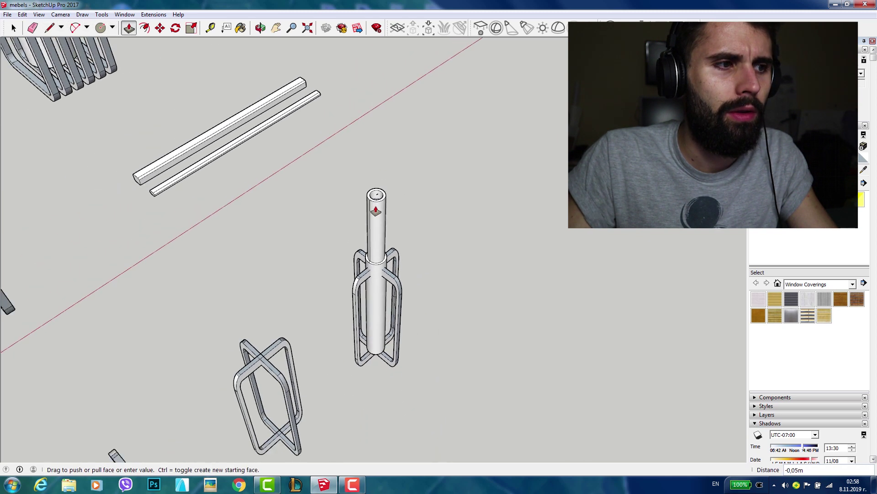
{"action": "scroll", "coordinate": [372, 197], "scroll_direction": "down", "scroll_amount": 3}
{"action": "scroll", "coordinate": [373, 201], "scroll_direction": "down", "scroll_amount": 2}
{"action": "middle_click_drag", "start_coordinate": [377, 119], "coordinate": [387, 68]}
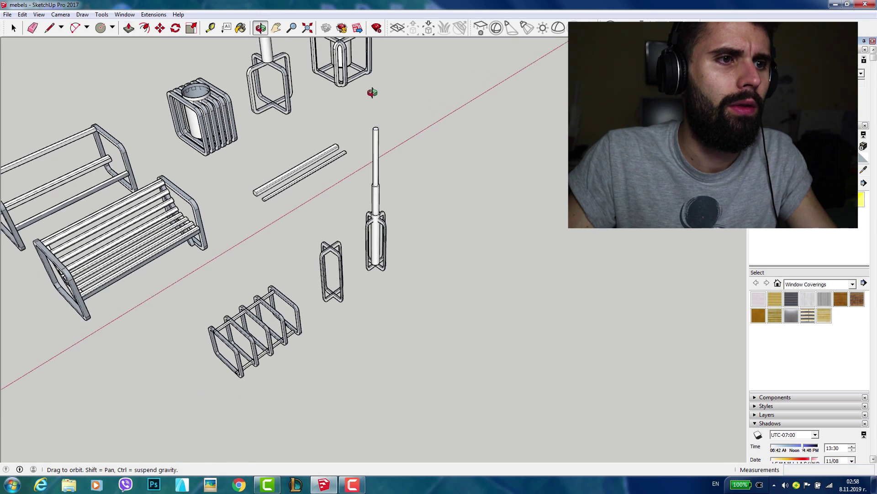
{"action": "left_click", "coordinate": [386, 57]}
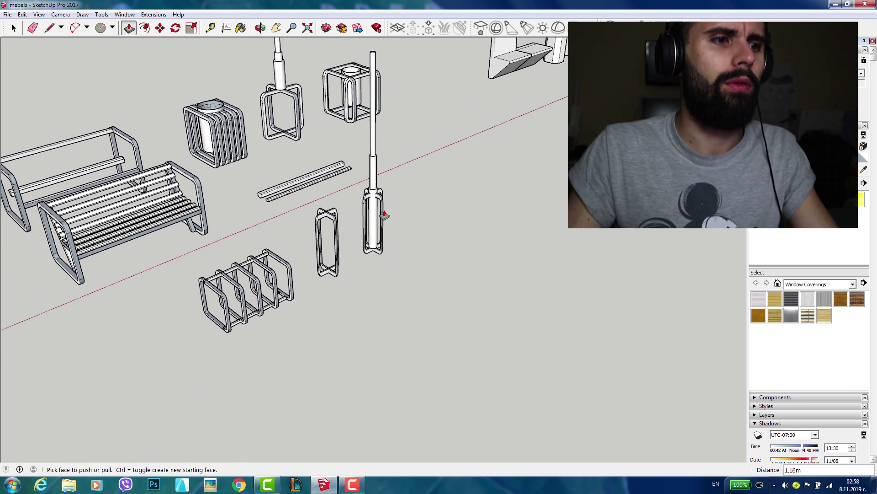
{"action": "scroll", "coordinate": [382, 240], "scroll_direction": "up", "scroll_amount": 3}
{"action": "mouse_move", "coordinate": [380, 246]}
{"action": "middle_mouse_down"}
{"action": "mouse_move", "coordinate": [519, 234]}
{"action": "mouse_move", "coordinate": [119, 225]}
{"action": "mouse_move", "coordinate": [422, 305]}
{"action": "mouse_move", "coordinate": [457, 297]}
{"action": "middle_mouse_up"}
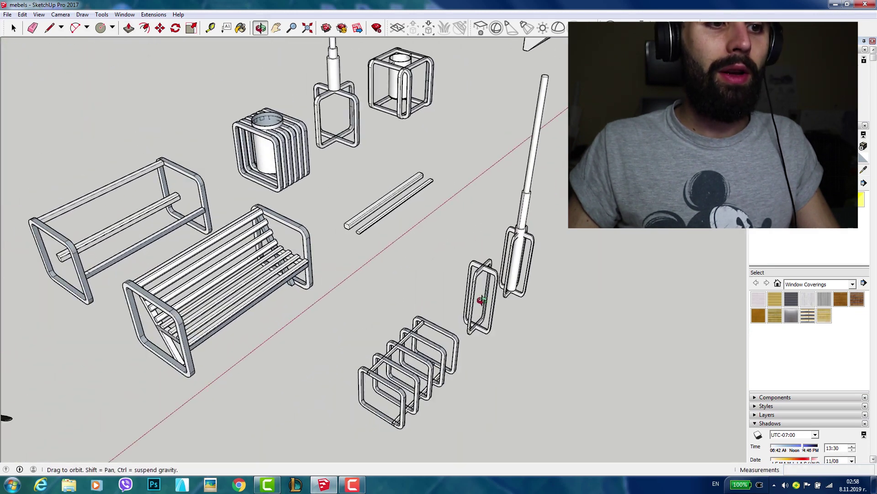
{"action": "scroll", "coordinate": [482, 304], "scroll_direction": "up", "scroll_amount": 5}
{"action": "middle_click_drag", "start_coordinate": [525, 261], "coordinate": [499, 259]}
{"action": "key", "text": "p"}
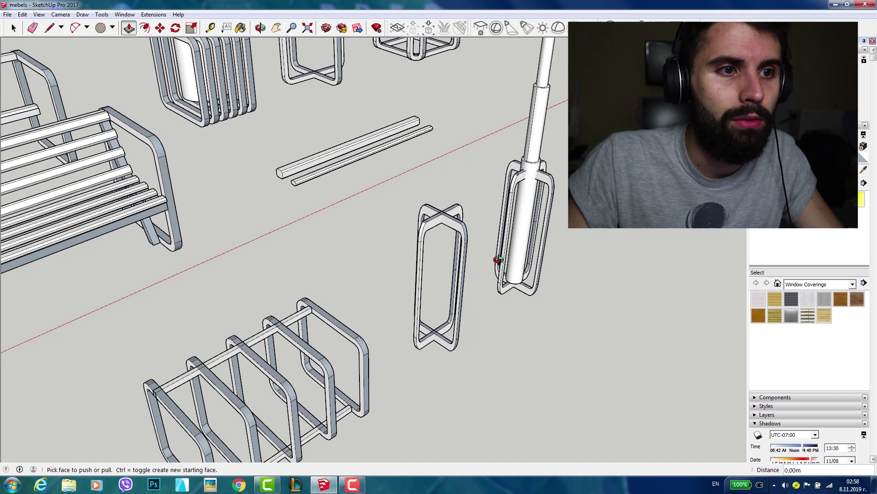
{"action": "scroll", "coordinate": [498, 260], "scroll_direction": "down", "scroll_amount": 3}
{"action": "scroll", "coordinate": [498, 260], "scroll_direction": "down", "scroll_amount": 3}
{"action": "middle_click_drag", "start_coordinate": [508, 250], "coordinate": [499, 196]}
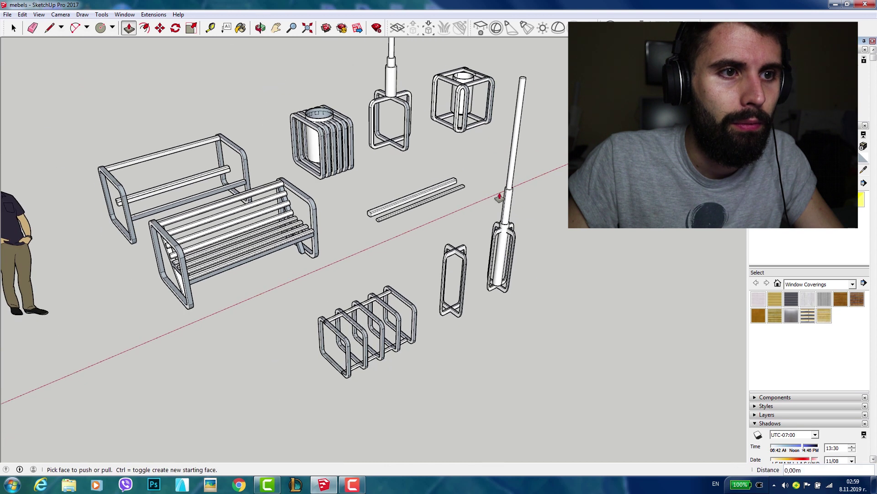
{"action": "mouse_move", "coordinate": [438, 242]}
{"action": "middle_mouse_down"}
{"action": "mouse_move", "coordinate": [402, 217]}
{"action": "mouse_move", "coordinate": [269, 280]}
{"action": "mouse_move", "coordinate": [368, 300]}
{"action": "mouse_move", "coordinate": [414, 286]}
{"action": "middle_mouse_up"}
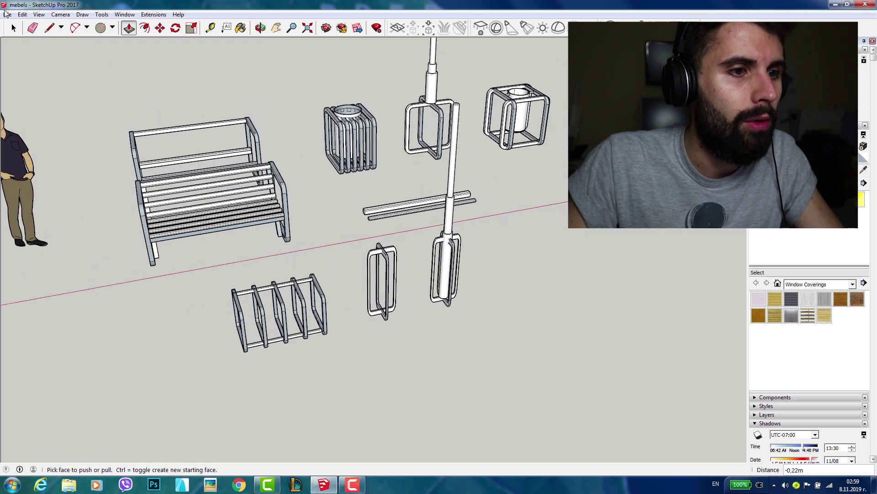
Copy the whole small crossed-frame stand about 2.14 m right, beside the lamp post
{"action": "key", "text": "space"}
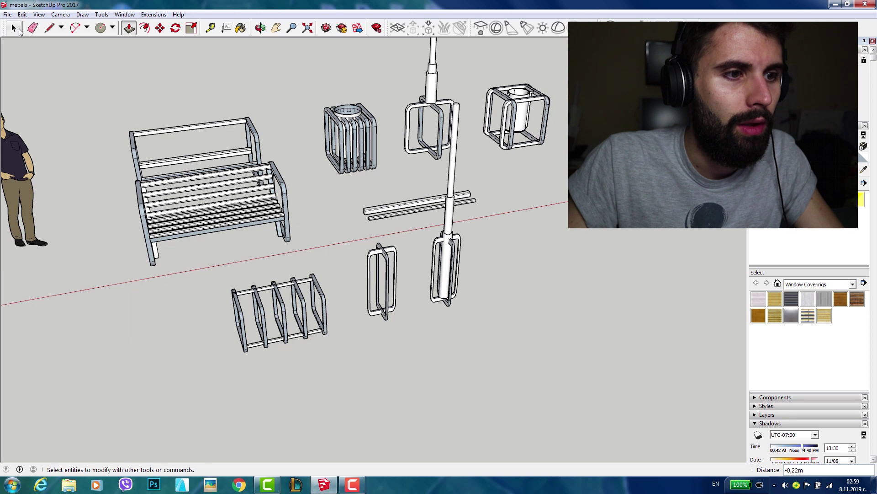
{"action": "left_click", "coordinate": [385, 255]}
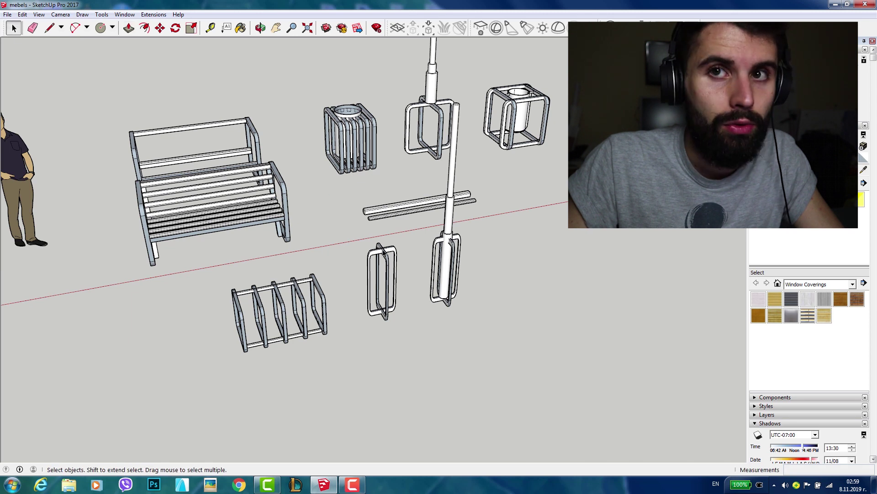
{"action": "triple_click", "coordinate": [376, 256]}
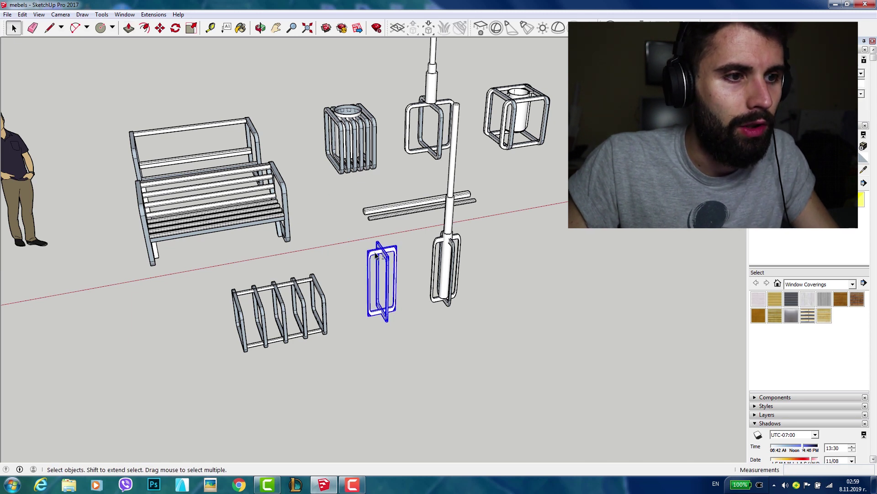
{"action": "key", "text": "m"}
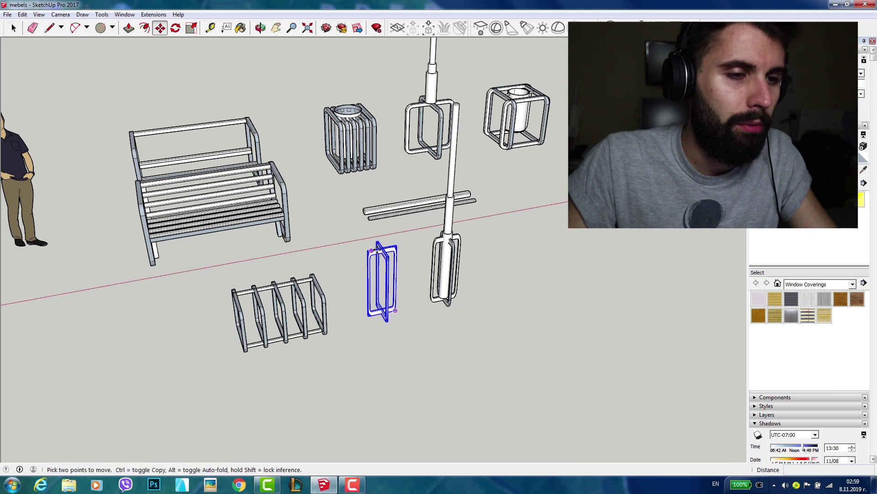
{"action": "left_click", "coordinate": [376, 250]}
{"action": "key", "text": "ctrl"}
{"action": "left_click", "coordinate": [566, 246]}
{"action": "scroll", "coordinate": [565, 246], "scroll_direction": "up", "scroll_amount": 2}
{"action": "scroll", "coordinate": [567, 247], "scroll_direction": "up", "scroll_amount": 2}
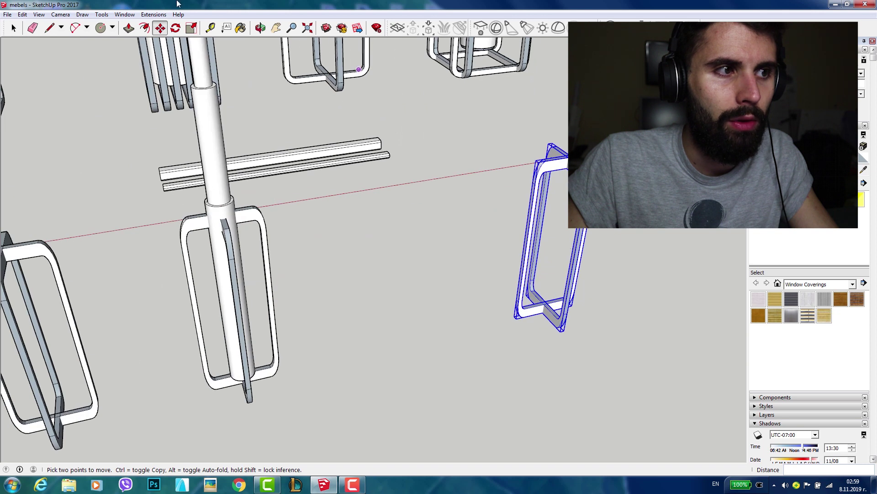
Try stretching the copied stand taller with Scale, cancel it, and orbit to view the furniture
{"action": "left_click", "coordinate": [191, 28]}
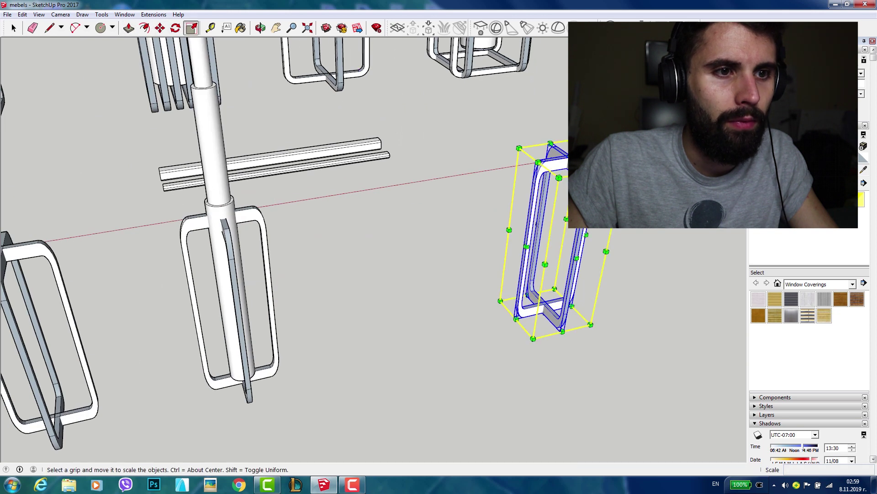
{"action": "mouse_move", "coordinate": [519, 151]}
{"action": "left_mouse_down"}
{"action": "mouse_move", "coordinate": [522, 70]}
{"action": "mouse_move", "coordinate": [557, 170]}
{"action": "left_mouse_up"}
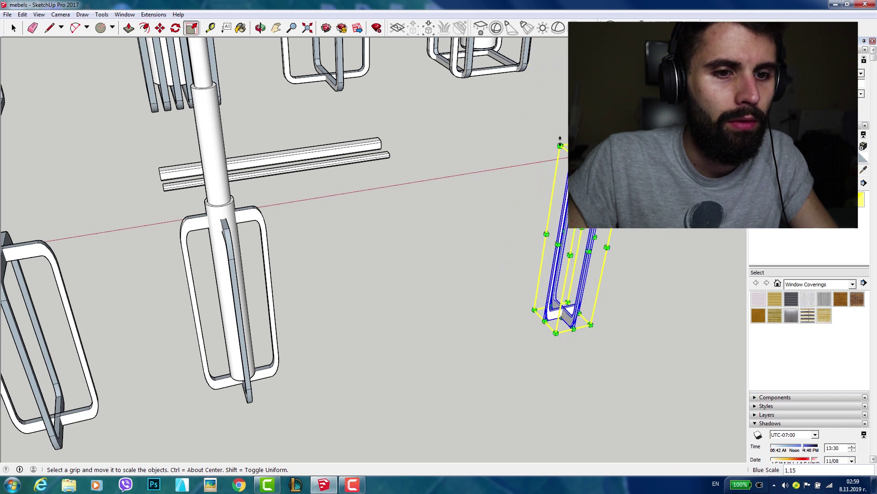
{"action": "key", "text": "Escape"}
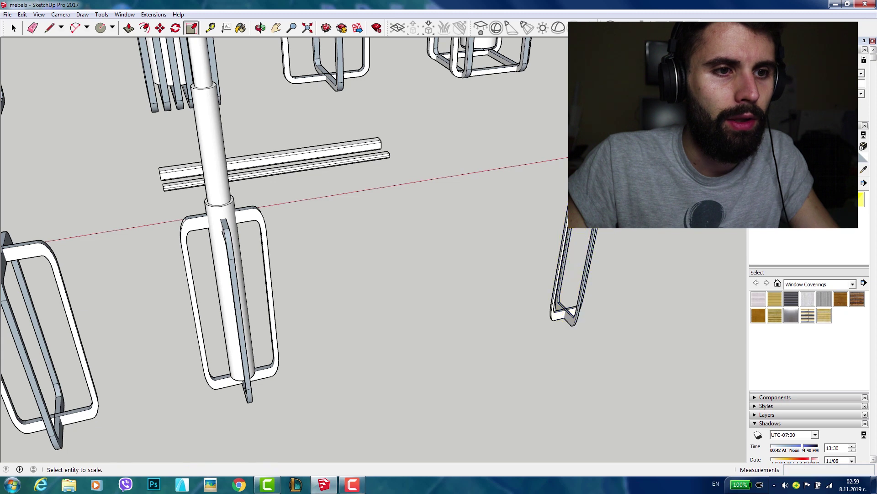
{"action": "scroll", "coordinate": [565, 205], "scroll_direction": "down", "scroll_amount": 1}
{"action": "scroll", "coordinate": [566, 219], "scroll_direction": "down", "scroll_amount": 3}
{"action": "mouse_move", "coordinate": [562, 190]}
{"action": "middle_mouse_down"}
{"action": "mouse_move", "coordinate": [512, 244]}
{"action": "mouse_move", "coordinate": [565, 307]}
{"action": "middle_mouse_up"}
Move the copied frame stand further left toward the lamp post
{"action": "key", "text": "s"}
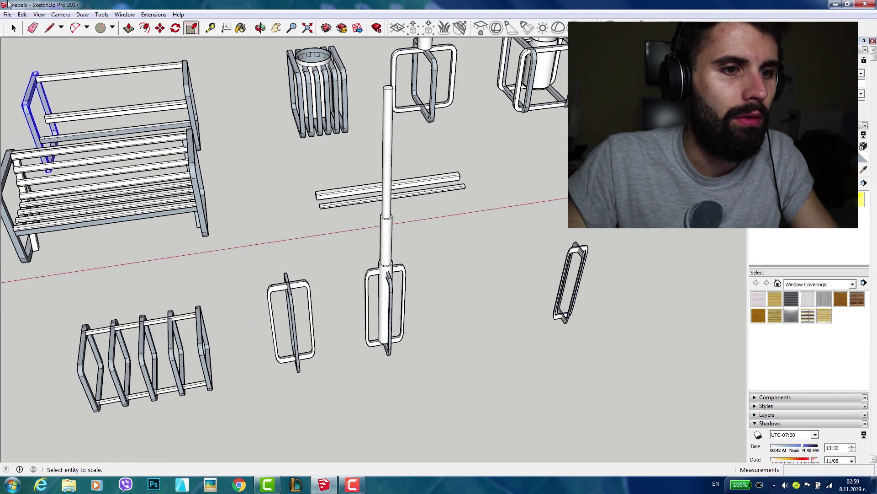
{"action": "left_click", "coordinate": [13, 28]}
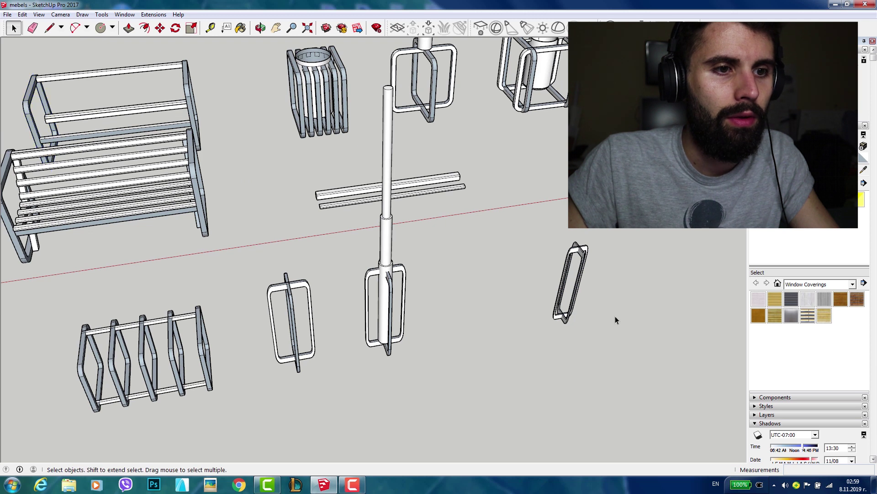
{"action": "left_click_drag", "start_coordinate": [618, 344], "coordinate": [500, 226]}
{"action": "key", "text": "m"}
{"action": "left_click", "coordinate": [561, 317]}
{"action": "left_click", "coordinate": [475, 324]}
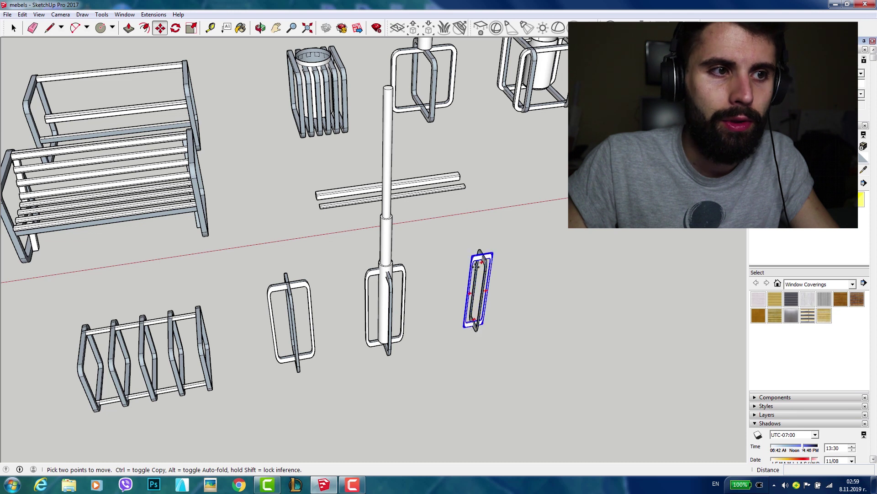
Drop a duplicate of the stand almost on top of it
{"action": "left_click", "coordinate": [476, 332]}
{"action": "key", "text": "ctrl"}
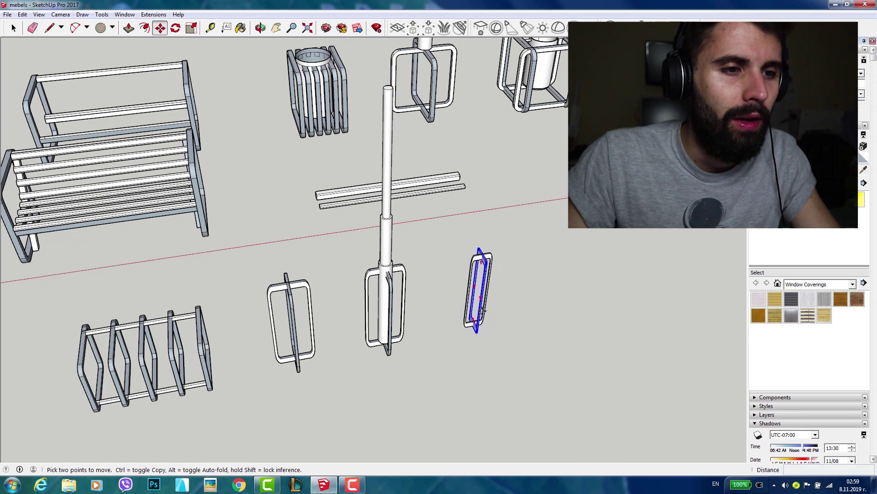
{"action": "left_click", "coordinate": [493, 309]}
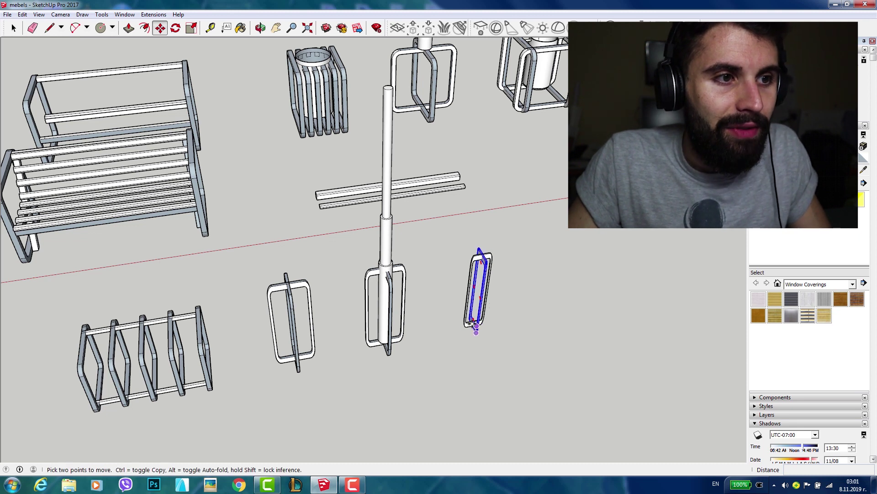
{"action": "middle_click_drag", "start_coordinate": [461, 330], "coordinate": [504, 299]}
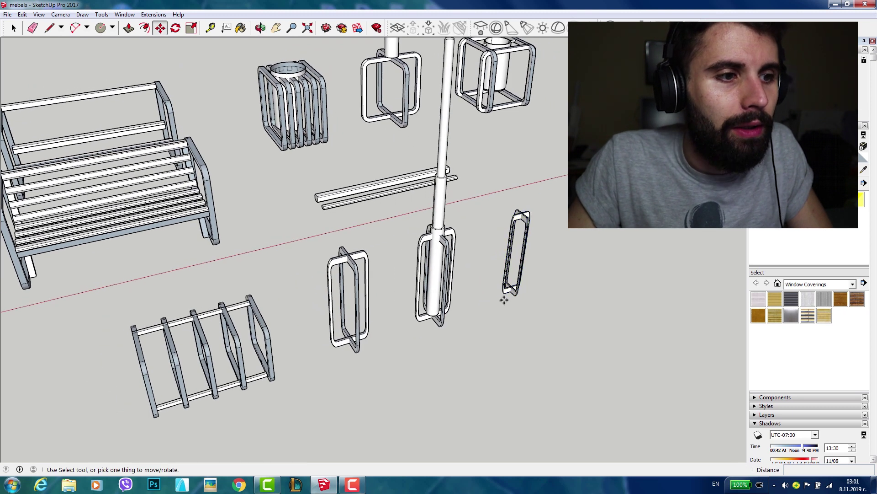
{"action": "scroll", "coordinate": [504, 299], "scroll_direction": "down", "scroll_amount": 3}
{"action": "scroll", "coordinate": [504, 299], "scroll_direction": "down", "scroll_amount": 2}
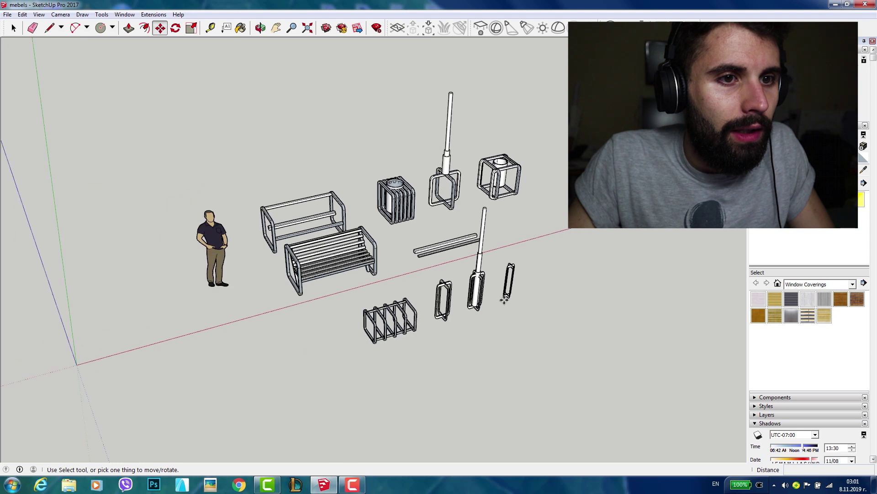
{"action": "scroll", "coordinate": [504, 300], "scroll_direction": "down", "scroll_amount": 1}
{"action": "scroll", "coordinate": [663, 144], "scroll_direction": "down", "scroll_amount": 2}
{"action": "scroll", "coordinate": [662, 144], "scroll_direction": "up", "scroll_amount": 1}
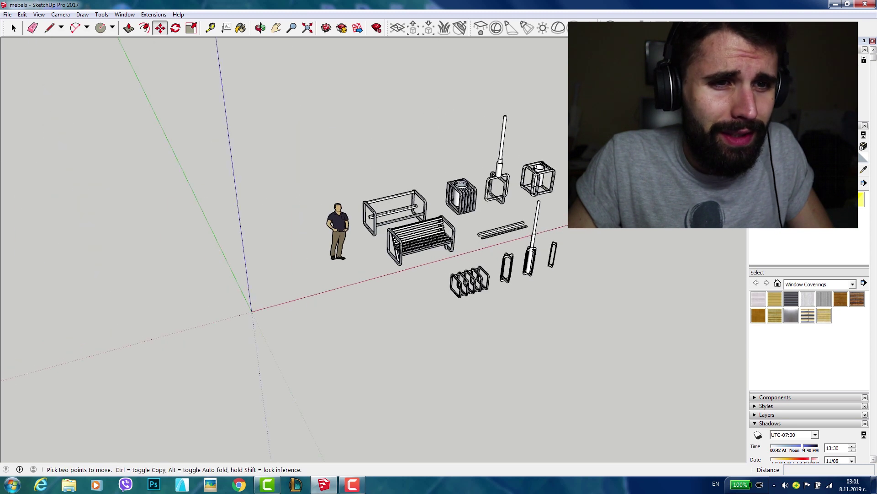
{"action": "scroll", "coordinate": [663, 144], "scroll_direction": "up", "scroll_amount": 3}
{"action": "scroll", "coordinate": [663, 144], "scroll_direction": "up", "scroll_amount": 2}
{"action": "middle_click_drag", "start_coordinate": [366, 228], "coordinate": [137, 206], "text": "shift"}
{"action": "scroll", "coordinate": [292, 206], "scroll_direction": "up", "scroll_amount": 2}
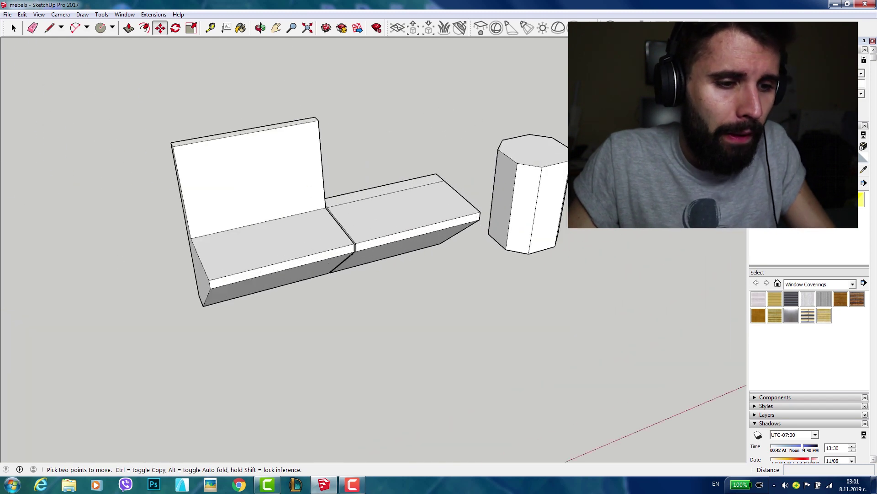
{"action": "key", "text": "h"}
{"action": "left_click_drag", "start_coordinate": [750, 148], "coordinate": [560, 253]}
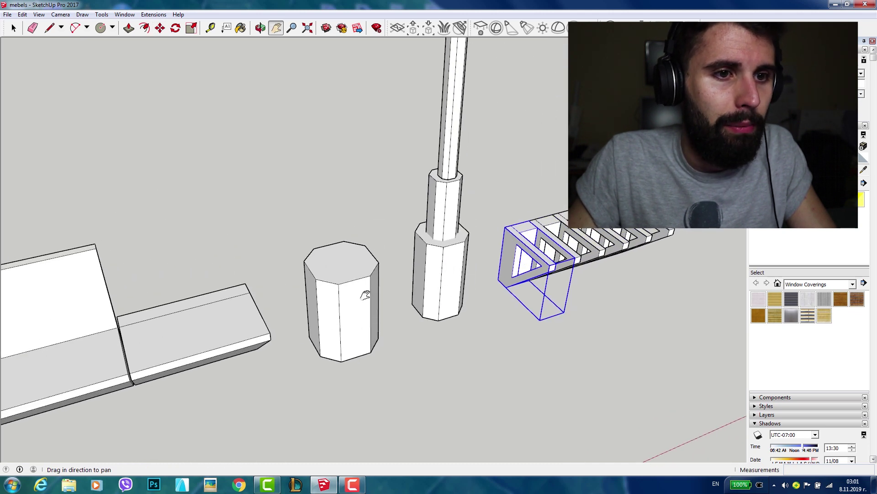
{"action": "left_click_drag", "start_coordinate": [365, 295], "coordinate": [594, 288]}
{"action": "scroll", "coordinate": [594, 288], "scroll_direction": "down", "scroll_amount": 2}
{"action": "scroll", "coordinate": [594, 288], "scroll_direction": "down", "scroll_amount": 2}
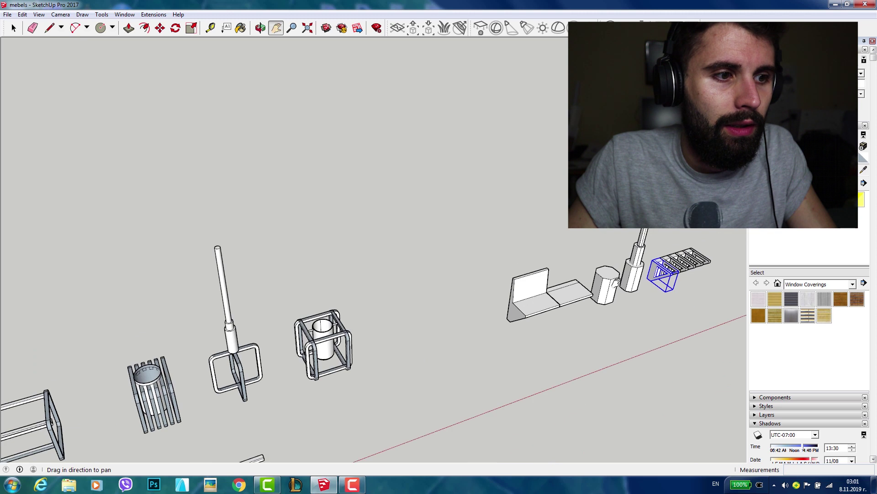
{"action": "left_click_drag", "start_coordinate": [328, 326], "coordinate": [451, 227]}
{"action": "scroll", "coordinate": [350, 256], "scroll_direction": "up", "scroll_amount": 2}
{"action": "mouse_move", "coordinate": [541, 255]}
{"action": "left_mouse_down"}
{"action": "mouse_move", "coordinate": [517, 247]}
{"action": "mouse_move", "coordinate": [338, 270]}
{"action": "mouse_move", "coordinate": [411, 247]}
{"action": "left_mouse_up"}
{"action": "scroll", "coordinate": [517, 246], "scroll_direction": "up", "scroll_amount": 2}
{"action": "scroll", "coordinate": [517, 247], "scroll_direction": "up", "scroll_amount": 2}
{"action": "scroll", "coordinate": [517, 246], "scroll_direction": "up", "scroll_amount": 2}
{"action": "key", "text": "o"}
{"action": "key", "text": "h"}
{"action": "scroll", "coordinate": [431, 231], "scroll_direction": "up", "scroll_amount": 1}
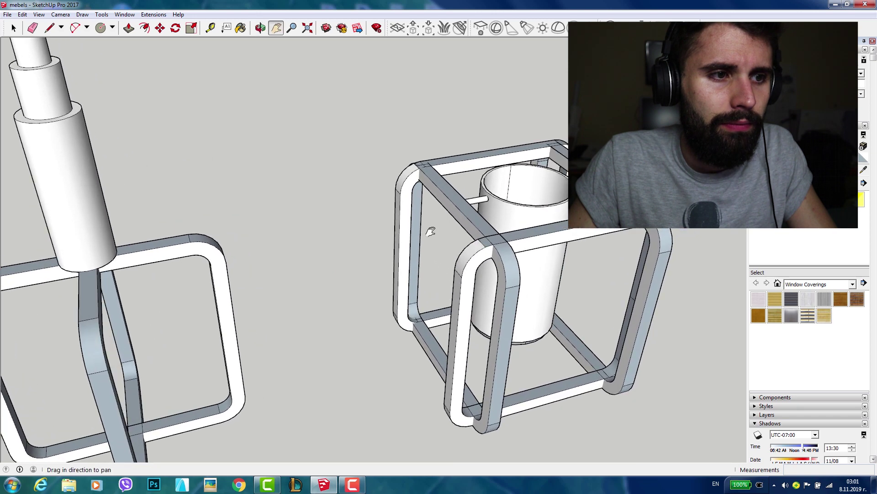
{"action": "scroll", "coordinate": [431, 230], "scroll_direction": "down", "scroll_amount": 3}
{"action": "scroll", "coordinate": [395, 237], "scroll_direction": "down", "scroll_amount": 3}
{"action": "scroll", "coordinate": [177, 306], "scroll_direction": "down", "scroll_amount": 1}
{"action": "scroll", "coordinate": [177, 306], "scroll_direction": "up", "scroll_amount": 4}
{"action": "scroll", "coordinate": [503, 320], "scroll_direction": "down", "scroll_amount": 2}
{"action": "key", "text": "o"}
{"action": "left_click_drag", "start_coordinate": [503, 366], "coordinate": [649, 298]}
{"action": "scroll", "coordinate": [649, 298], "scroll_direction": "up", "scroll_amount": 3}
{"action": "scroll", "coordinate": [594, 301], "scroll_direction": "up", "scroll_amount": 2}
{"action": "key", "text": "h"}
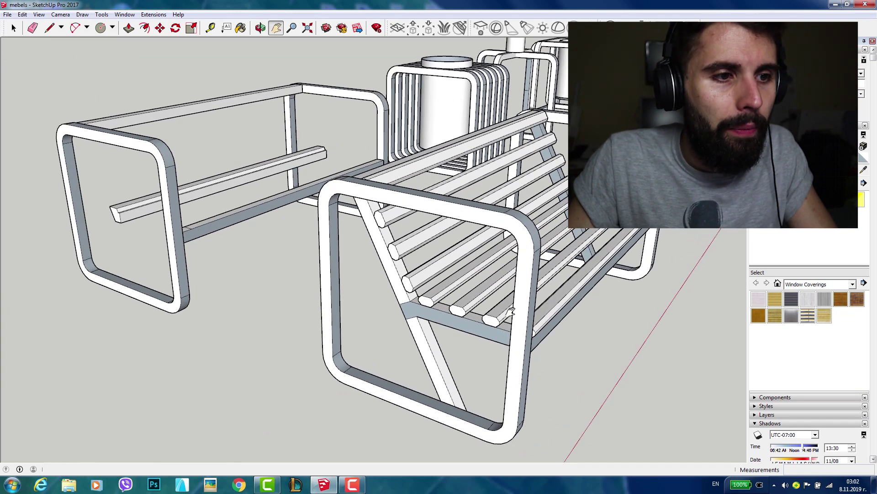
{"action": "key", "text": "o"}
{"action": "mouse_move", "coordinate": [511, 312]}
{"action": "left_mouse_down"}
{"action": "mouse_move", "coordinate": [143, 276]}
{"action": "mouse_move", "coordinate": [172, 246]}
{"action": "mouse_move", "coordinate": [464, 259]}
{"action": "mouse_move", "coordinate": [584, 268]}
{"action": "mouse_move", "coordinate": [591, 298]}
{"action": "mouse_move", "coordinate": [436, 320]}
{"action": "mouse_move", "coordinate": [421, 253]}
{"action": "mouse_move", "coordinate": [268, 172]}
{"action": "left_mouse_up"}
{"action": "scroll", "coordinate": [591, 298], "scroll_direction": "down", "scroll_amount": 5}
{"action": "key", "text": "h"}
{"action": "left_click_drag", "start_coordinate": [415, 172], "coordinate": [401, 245]}
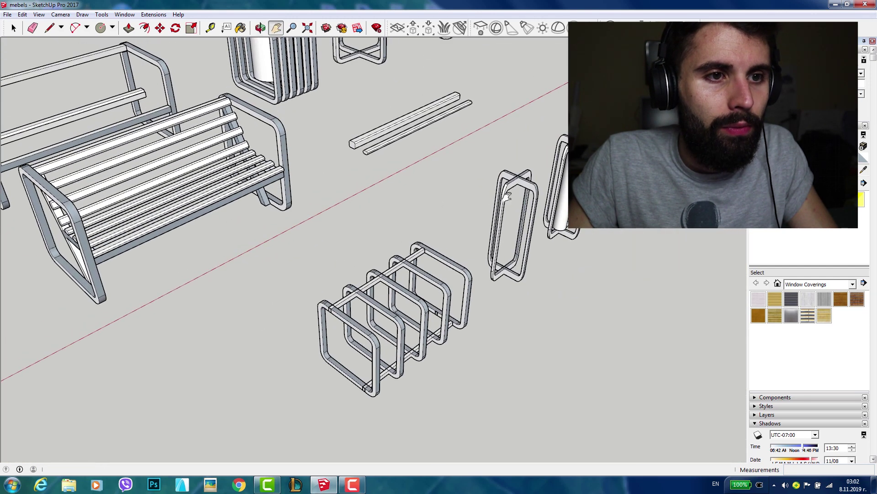
{"action": "left_click_drag", "start_coordinate": [539, 238], "coordinate": [424, 348]}
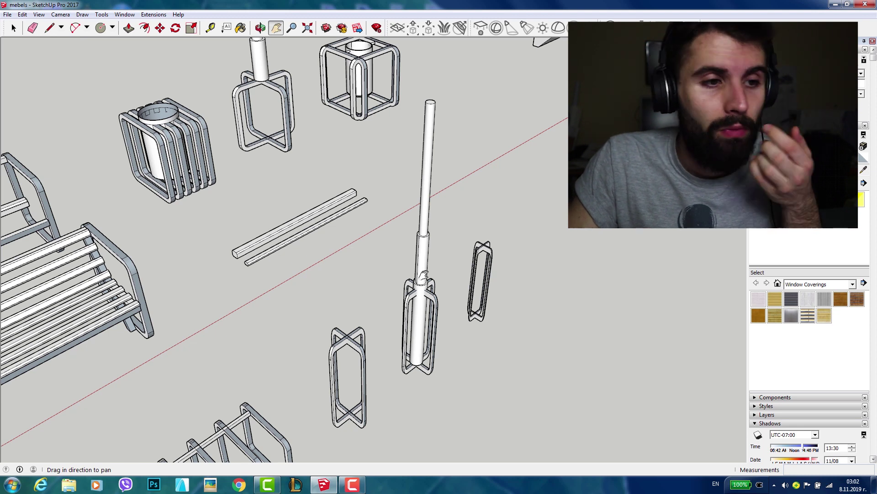
{"action": "mouse_move", "coordinate": [424, 275]}
{"action": "left_mouse_down"}
{"action": "mouse_move", "coordinate": [432, 263]}
{"action": "mouse_move", "coordinate": [471, 250]}
{"action": "left_mouse_up"}
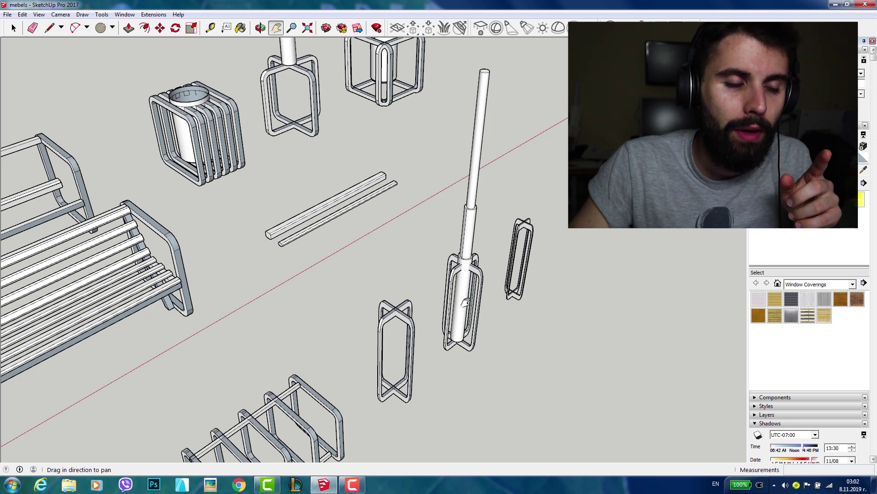
{"action": "scroll", "coordinate": [465, 301], "scroll_direction": "down", "scroll_amount": 3}
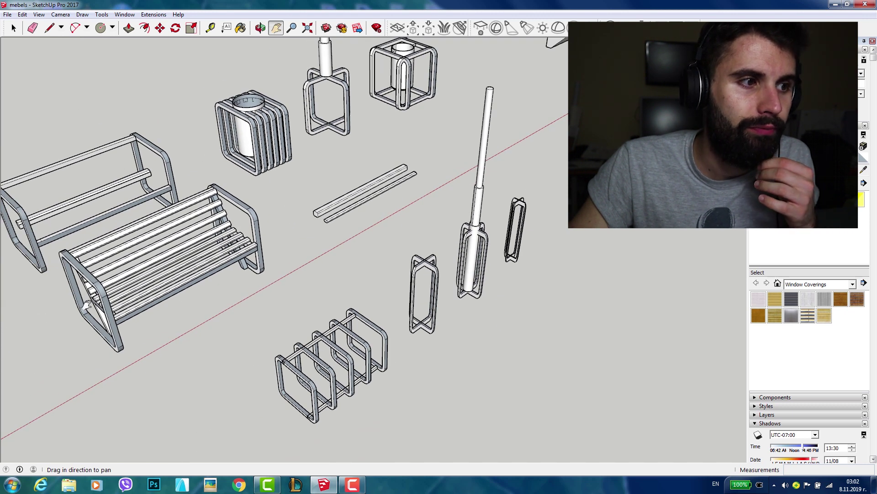
{"action": "left_click_drag", "start_coordinate": [293, 303], "coordinate": [277, 325]}
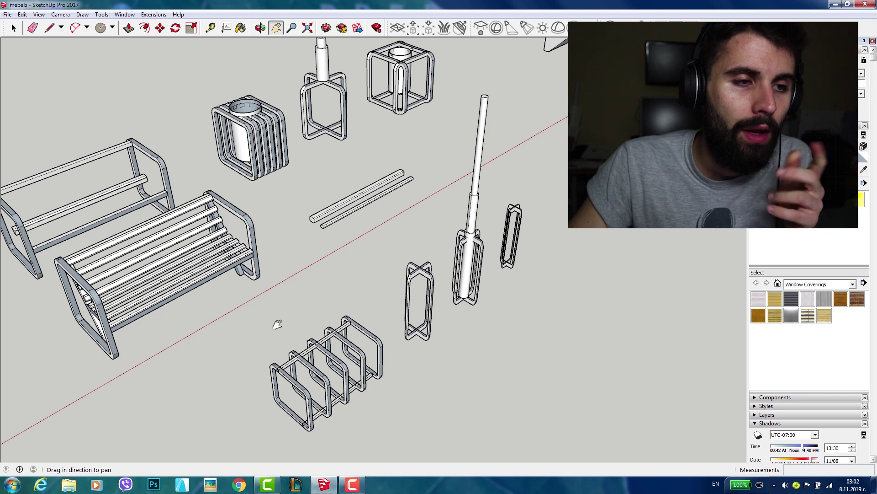
{"action": "left_click_drag", "start_coordinate": [277, 325], "coordinate": [360, 319]}
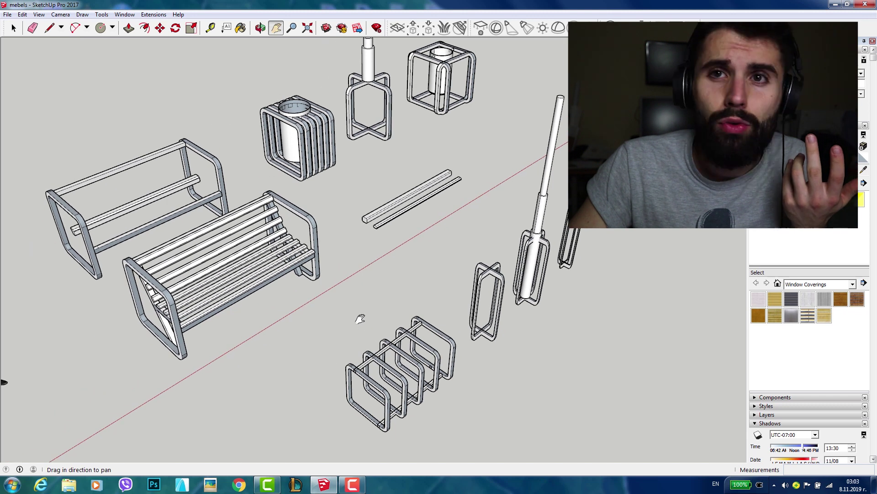